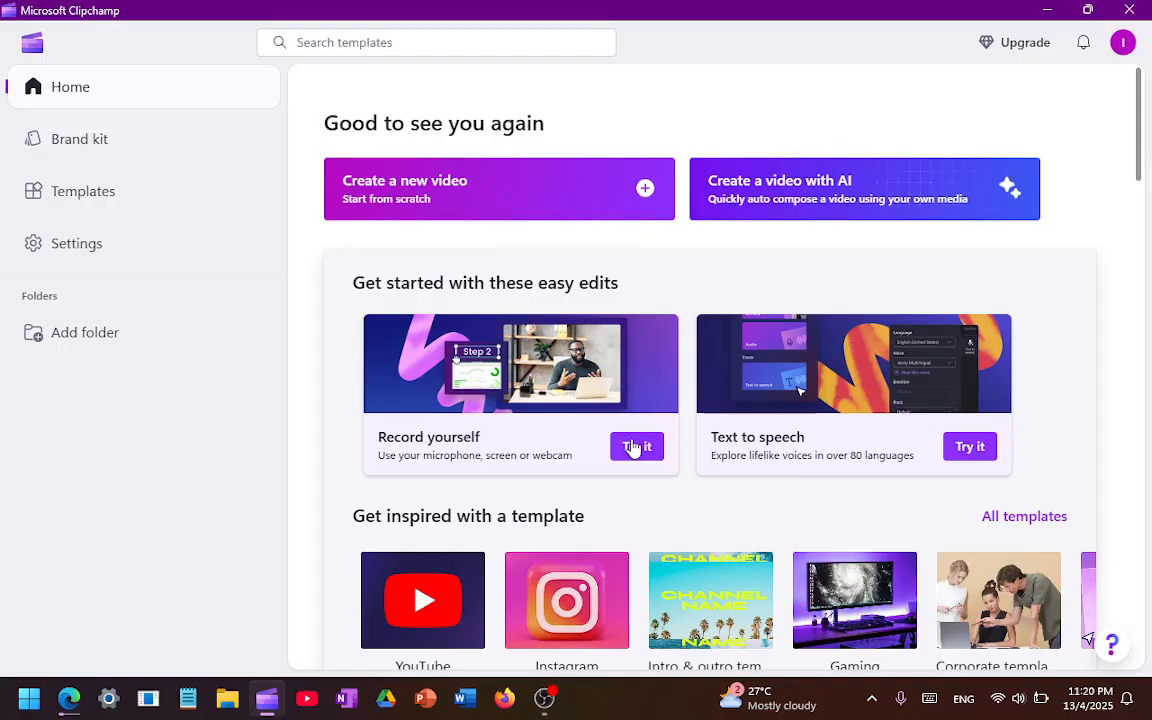
Start an empty video project and import the vsdc tut video from the Videos folder
left_click(582, 598)
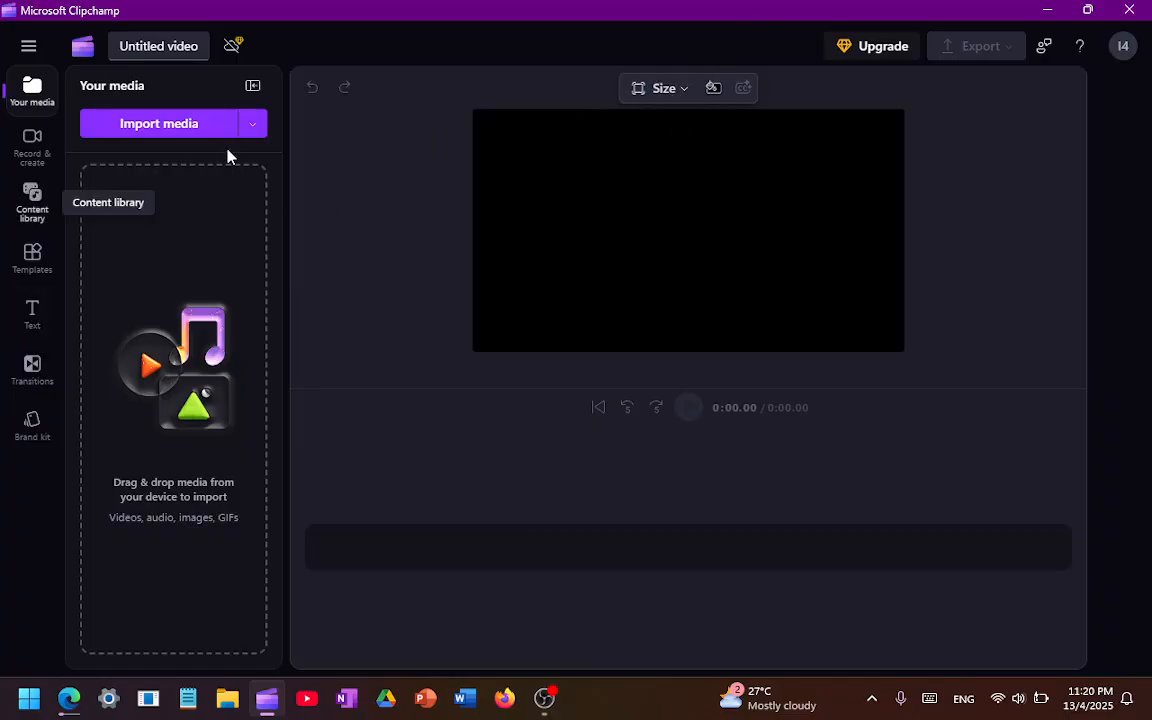
left_click(185, 131)
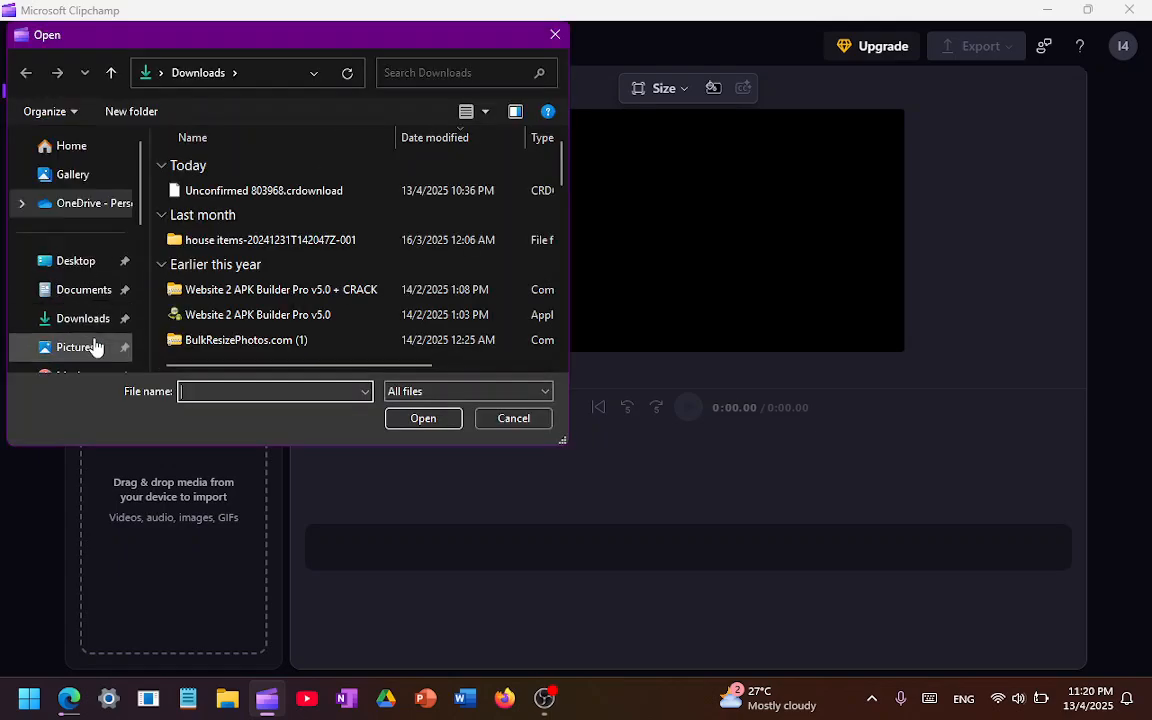
scroll(95, 340, "down", 3)
scroll(110, 300, "up", 3)
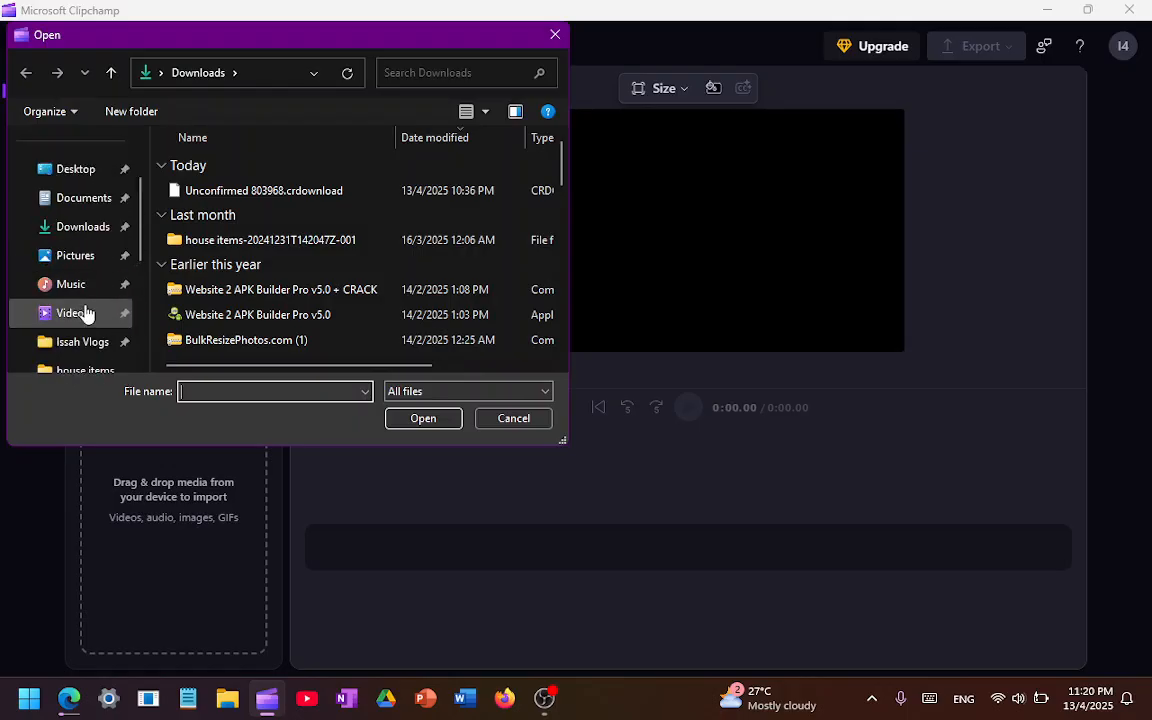
left_click(103, 312)
left_click(400, 185)
scroll(401, 235, "down", 5)
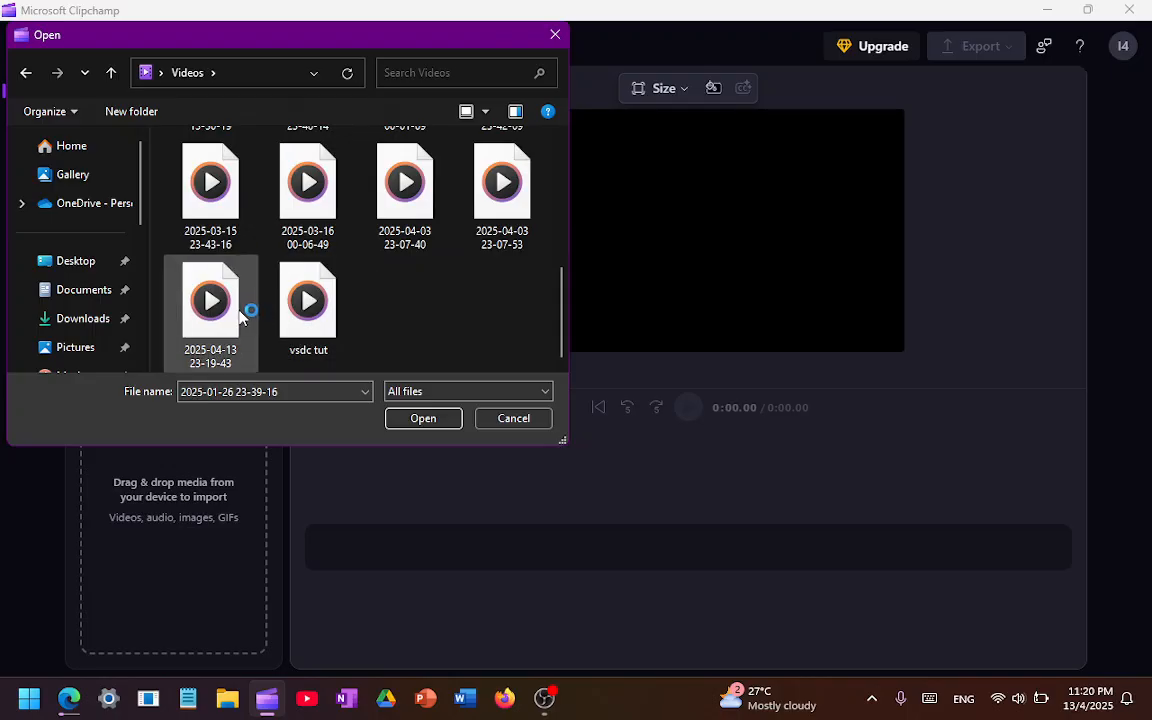
double_click(309, 303)
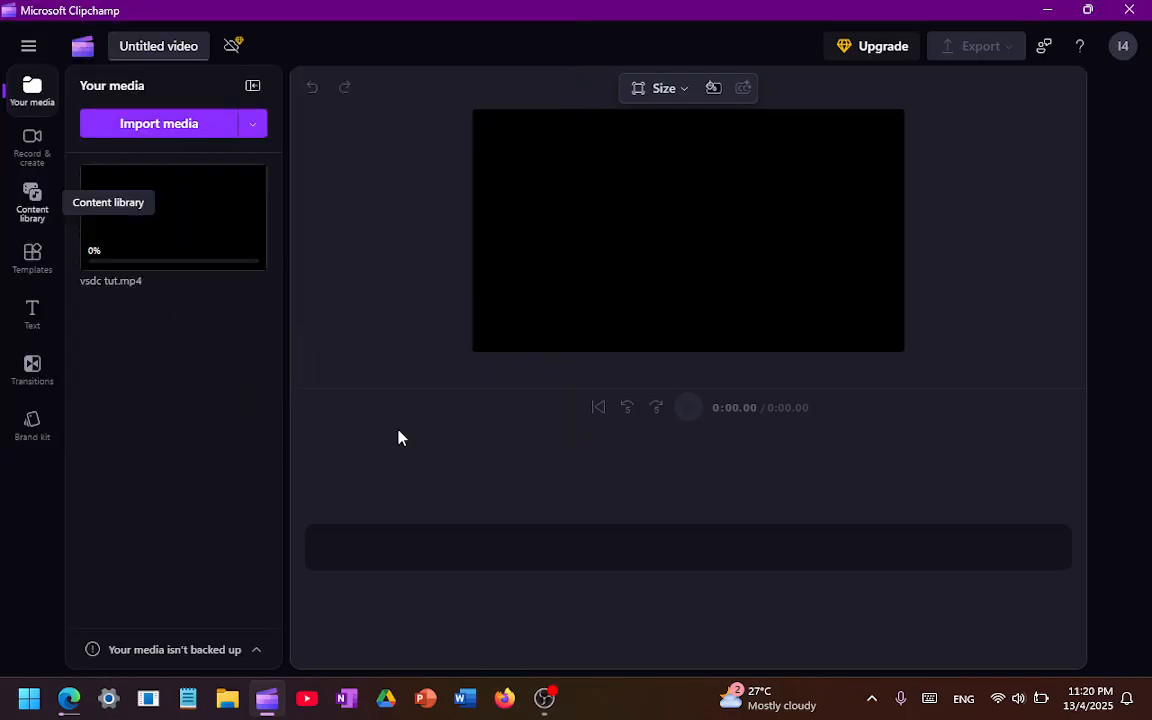
Place vsdc tut.mp4 at the start of the timeline and split the clip at 1:52
left_click_drag(199, 256, 700, 545)
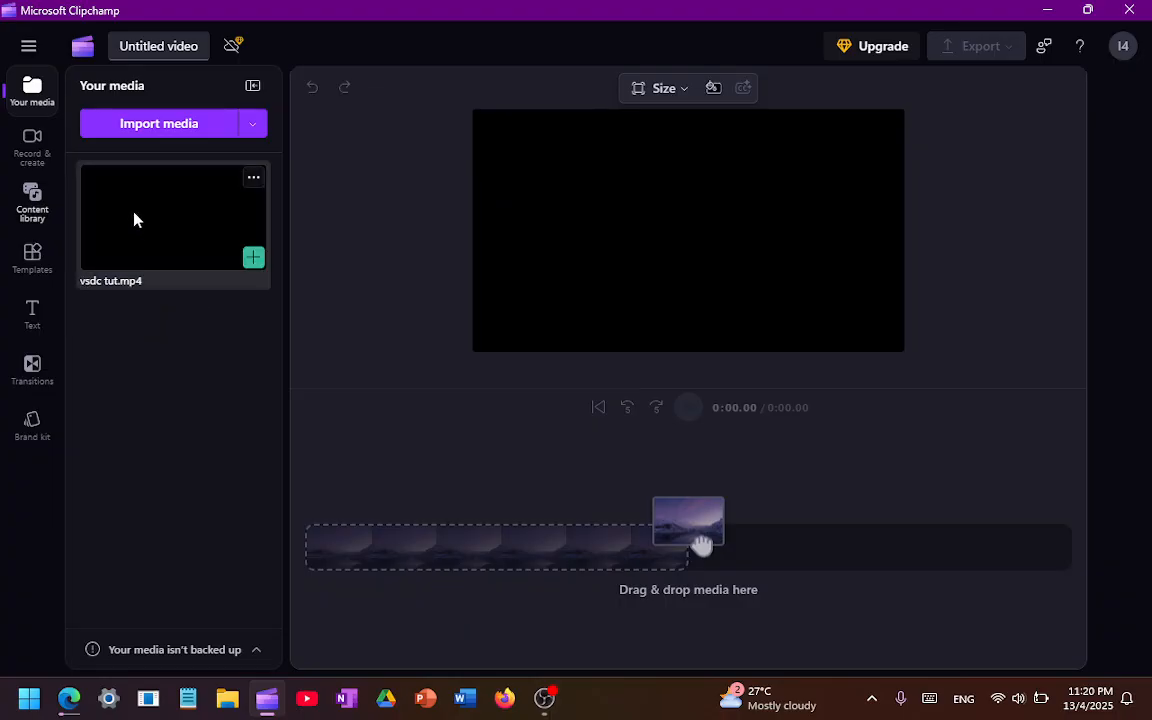
left_click_drag(153, 212, 518, 540)
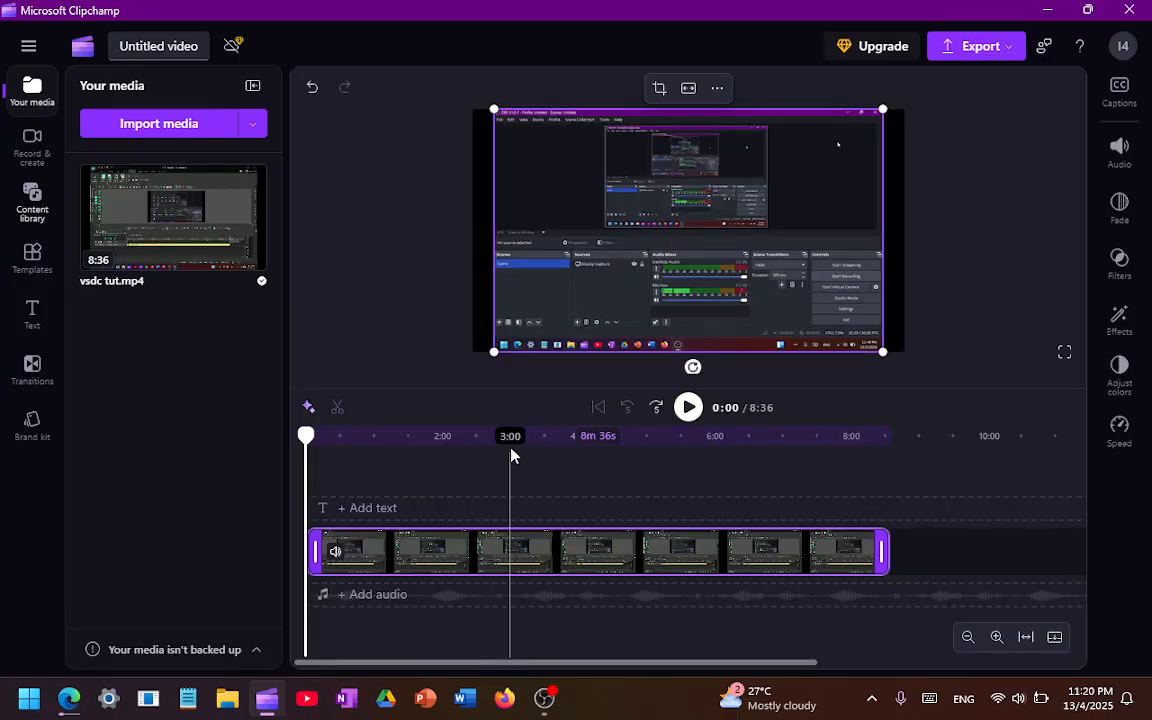
left_click(433, 455)
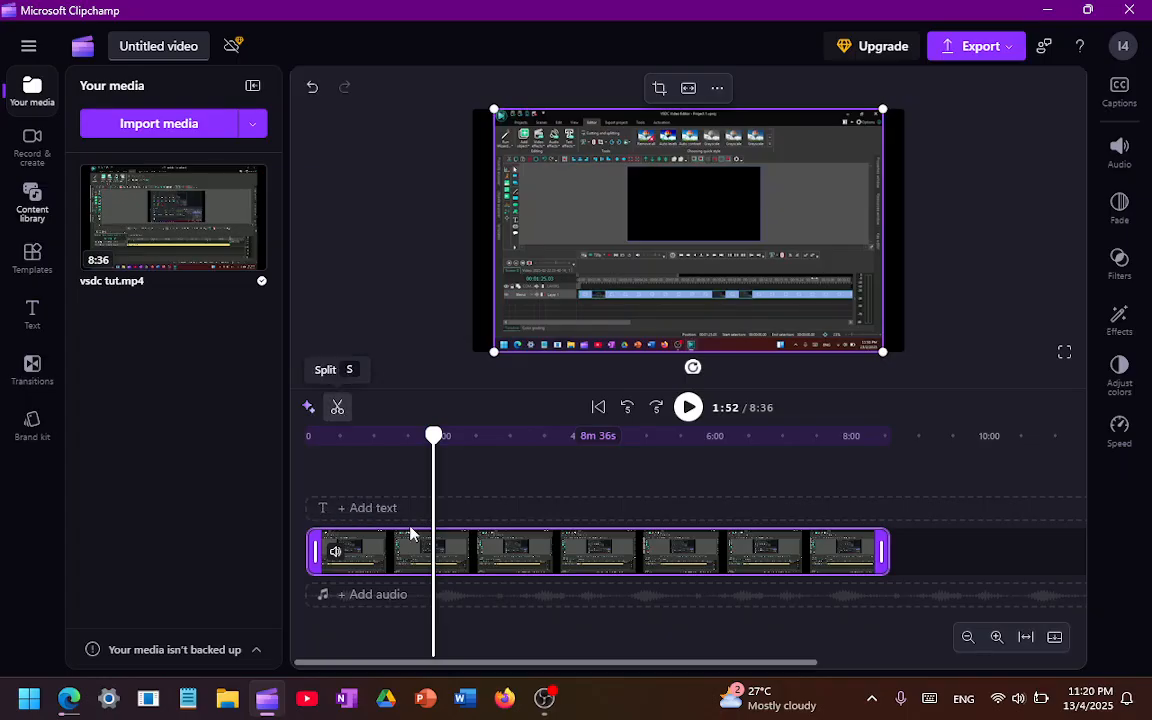
key("s")
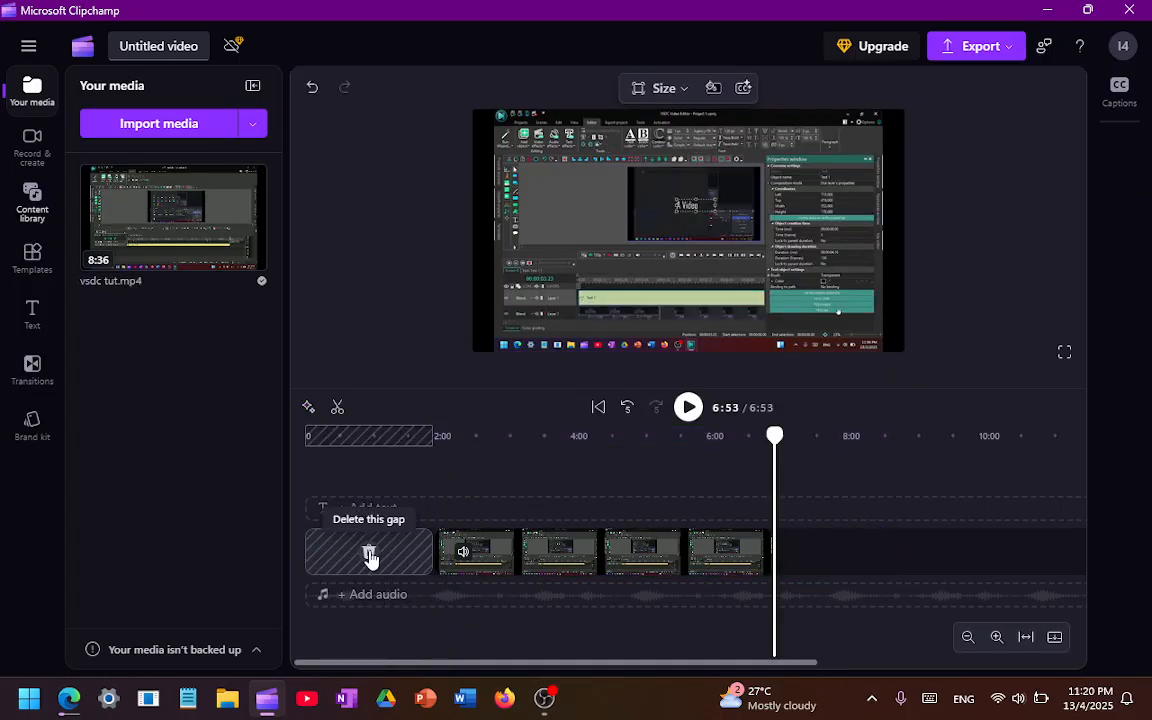
left_click(552, 547)
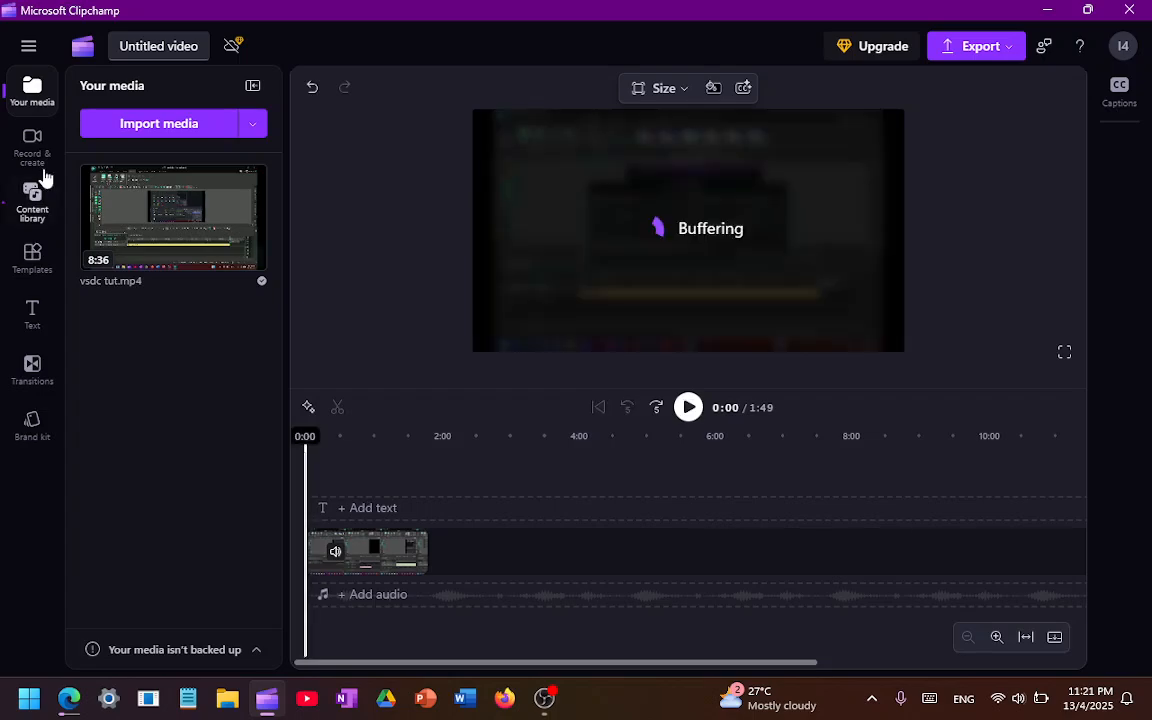
Browse the recording options, content library, templates and text styles, and return the playhead to the start
left_click(43, 172)
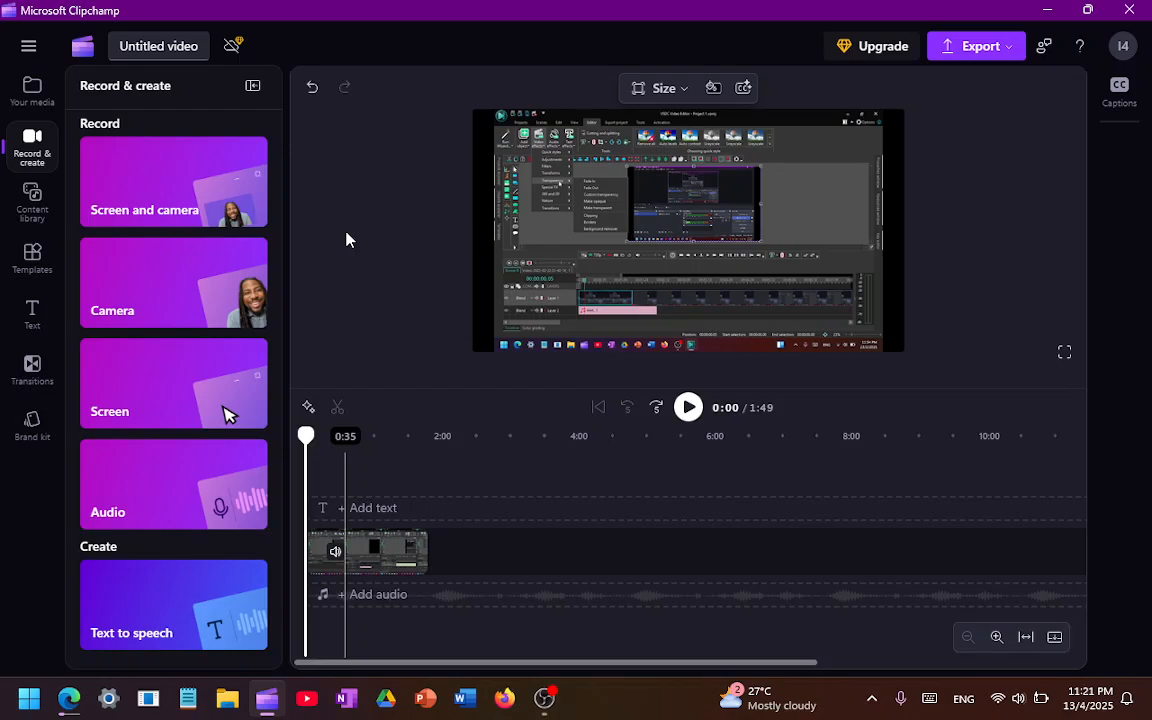
left_click(32, 203)
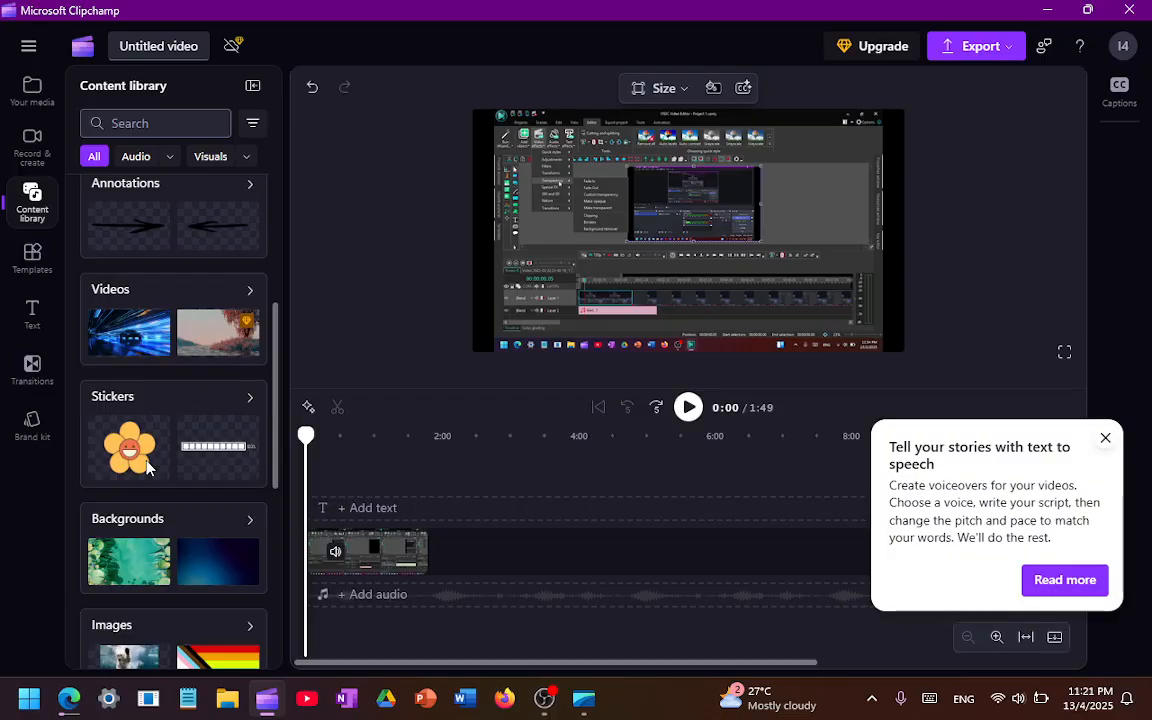
left_click(32, 258)
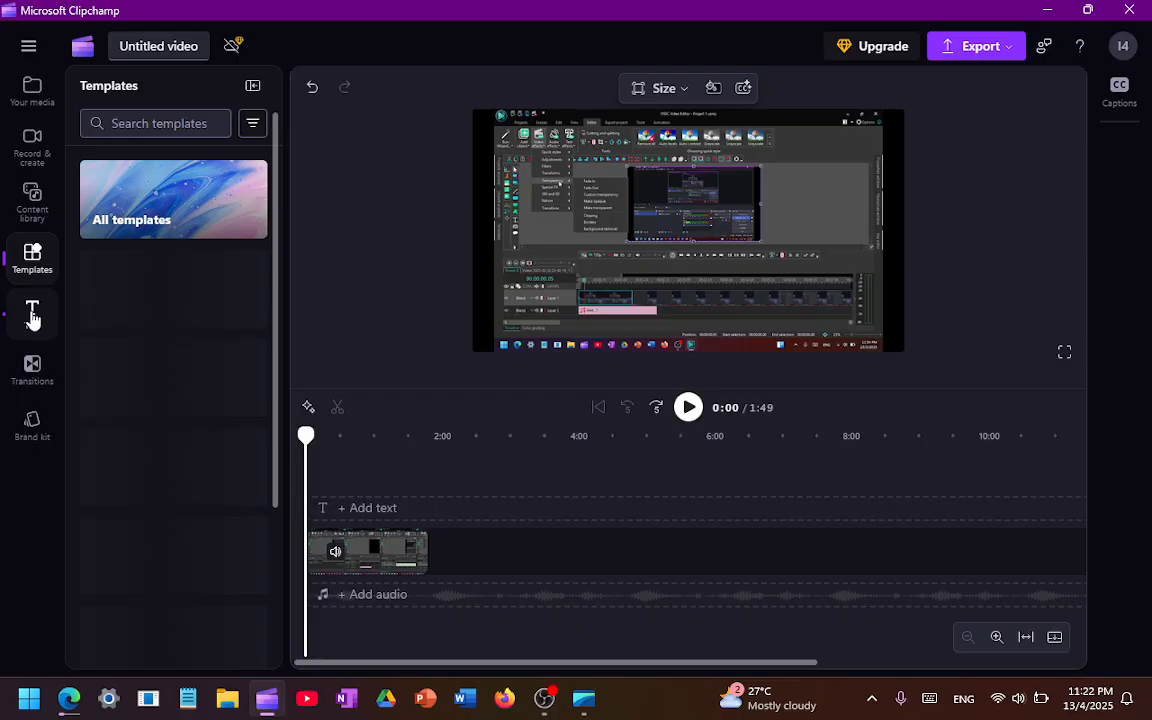
left_click(32, 316)
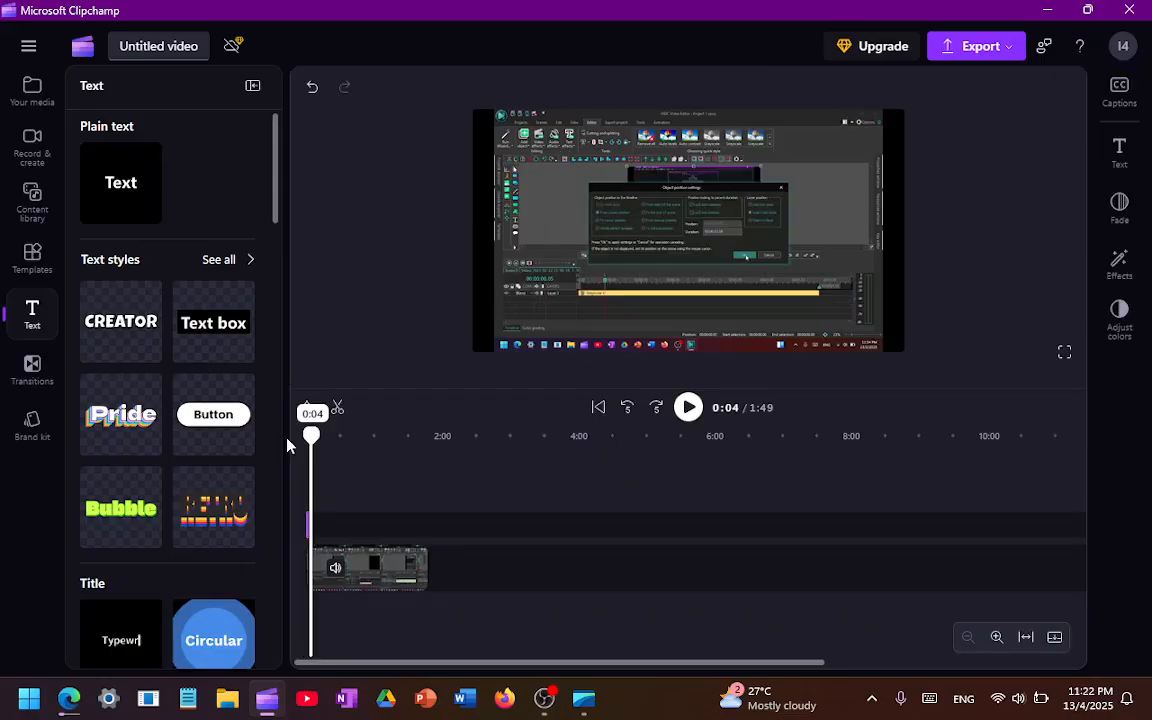
left_click_drag(311, 436, 287, 445)
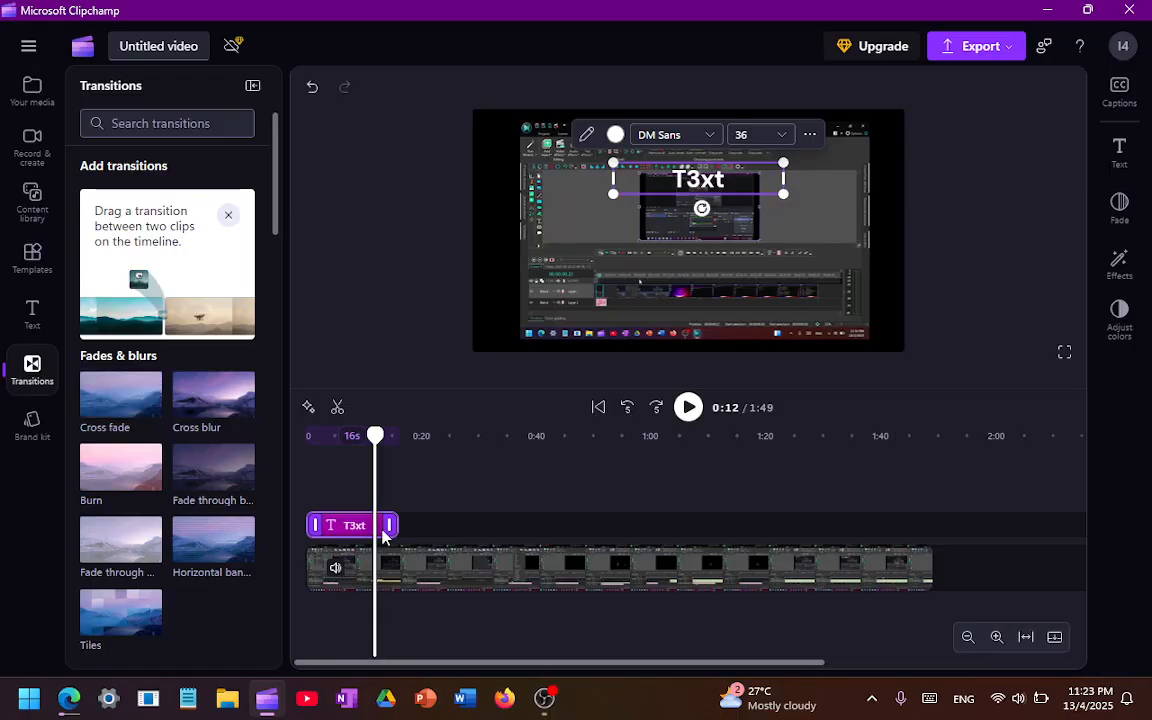
Move the Buffering text clip along the timeline so that it starts at about 0:24
left_click(1025, 637)
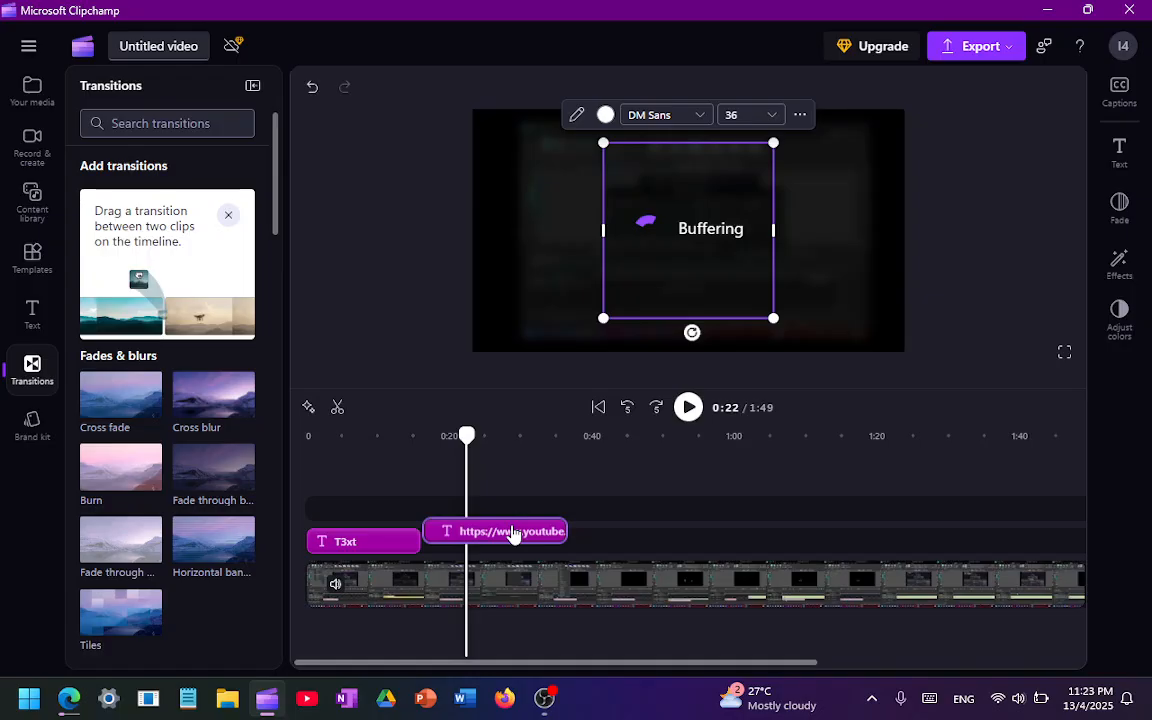
left_click_drag(512, 535, 568, 542)
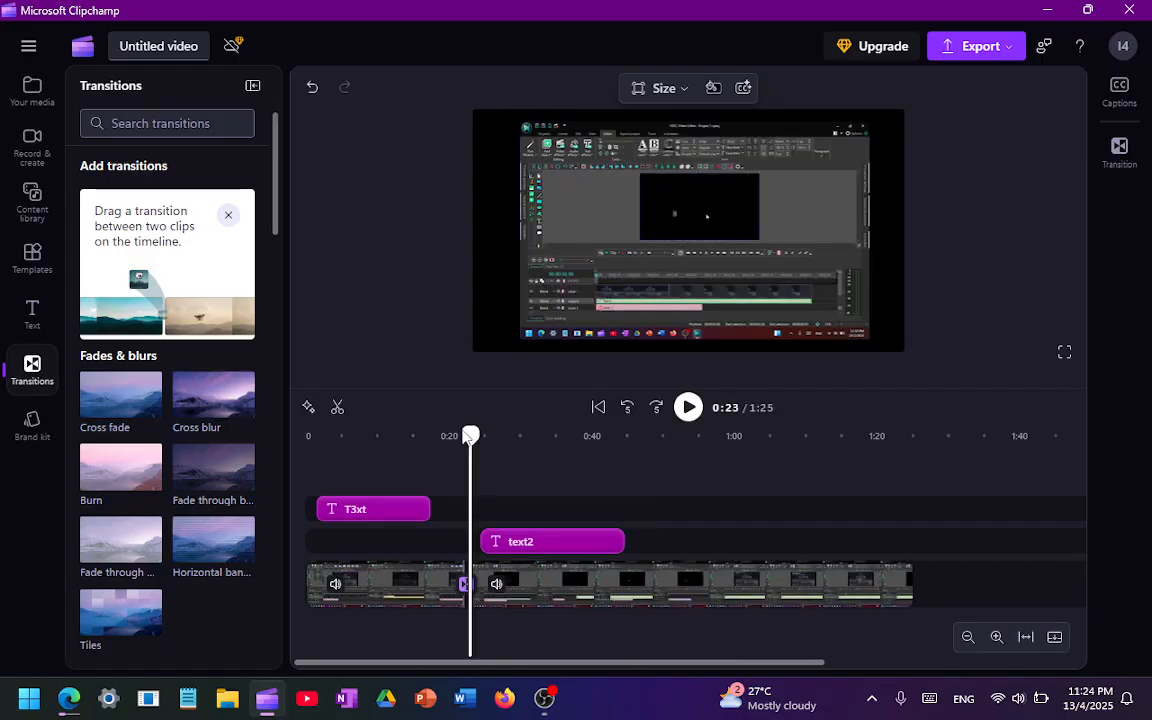
Play back the transition between the two video clips from 0:20
left_click_drag(470, 435, 450, 438)
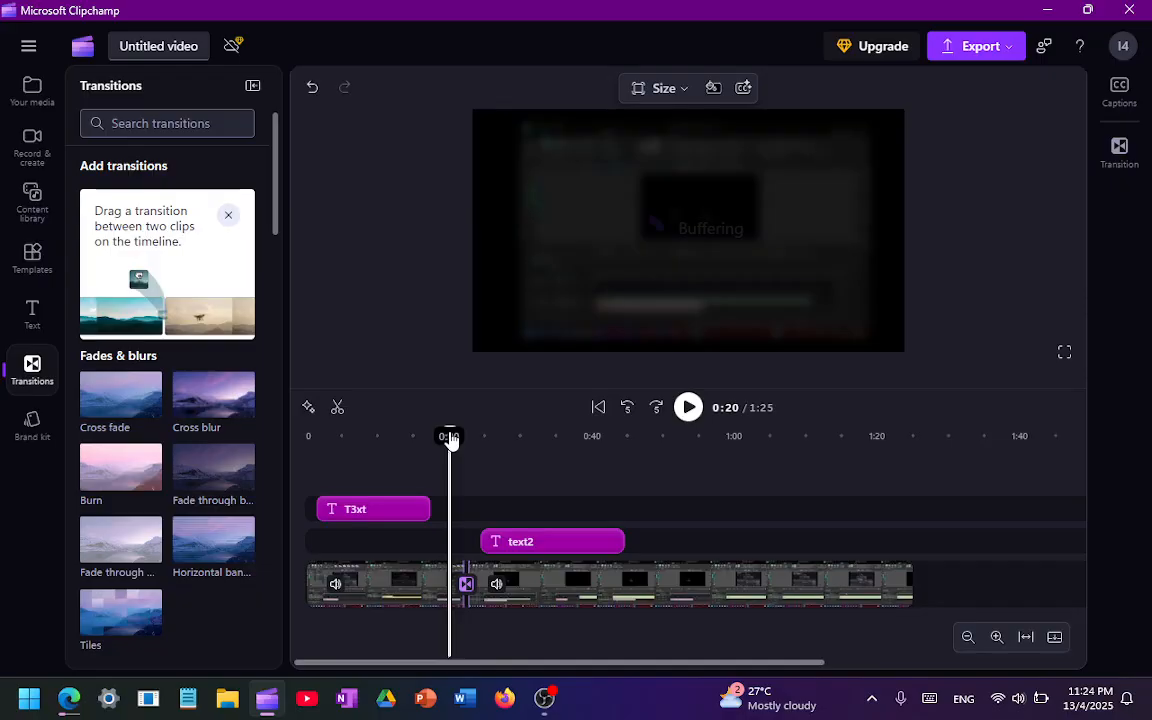
key("space")
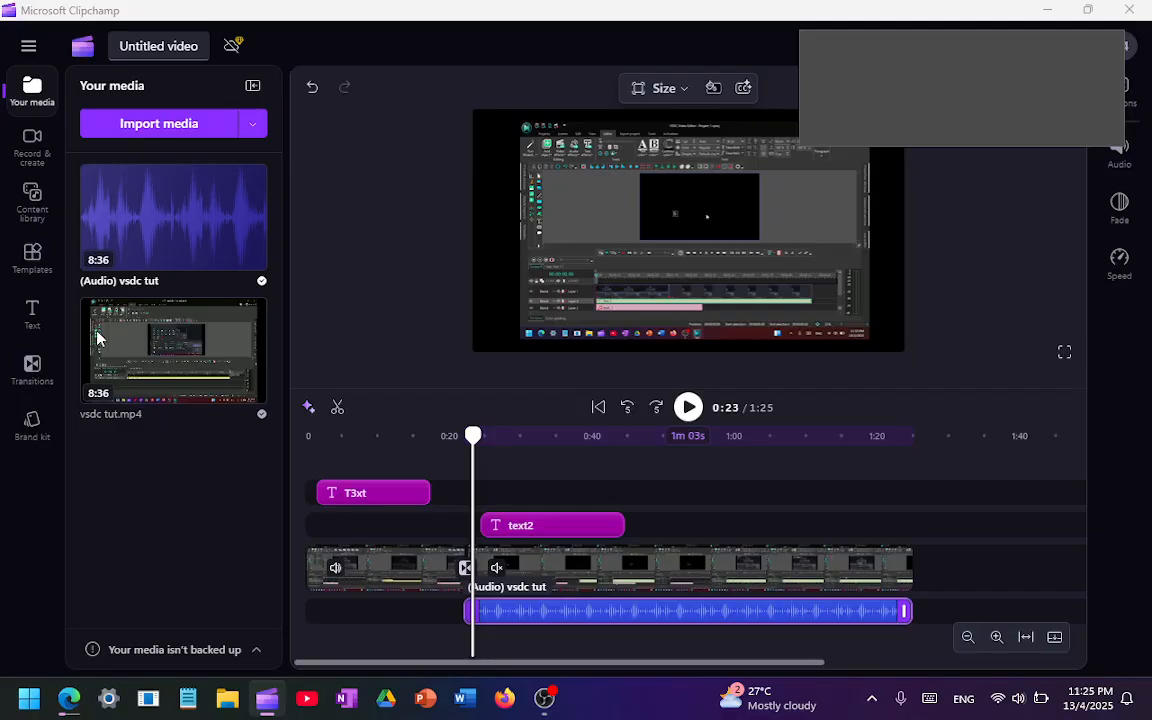
Deselect the detached audio clip and switch back from OBS Studio to the Clipchamp project
left_click(350, 368)
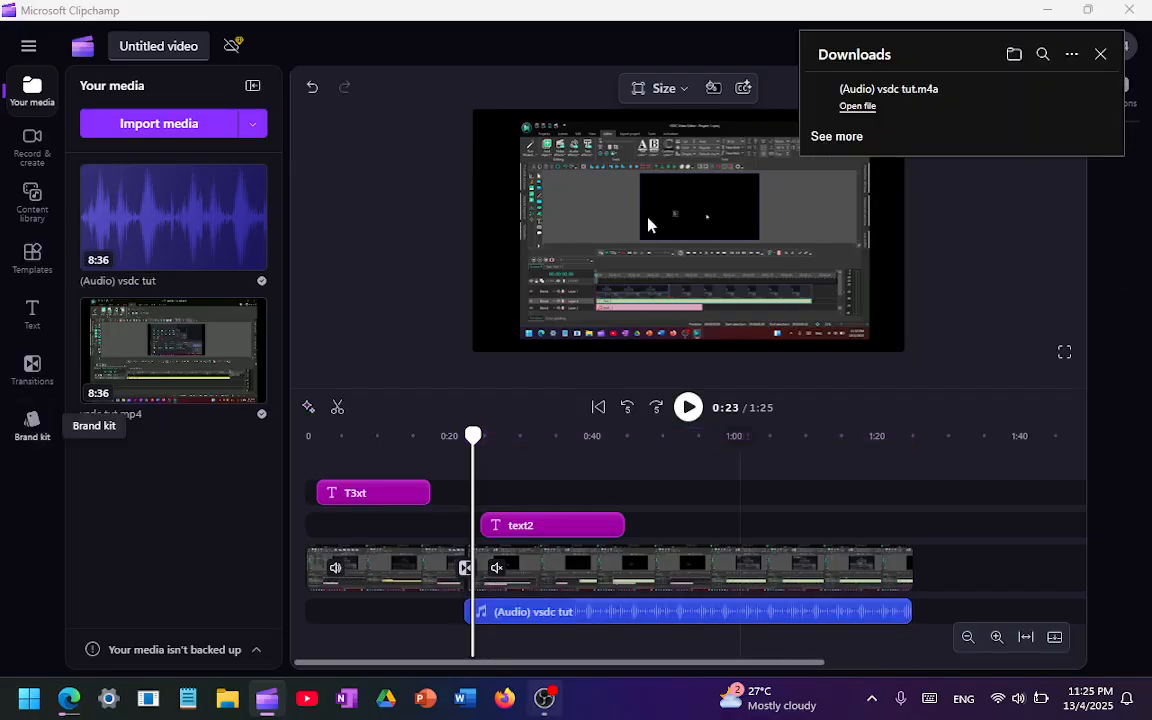
left_click(265, 703)
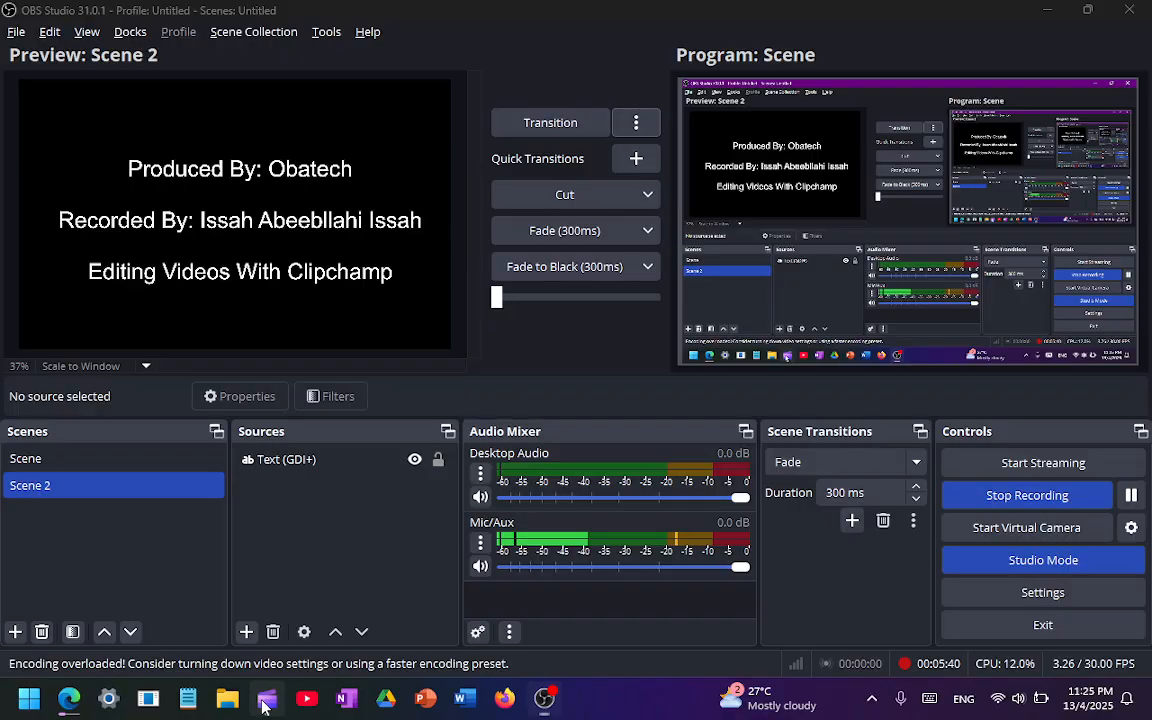
left_click(265, 703)
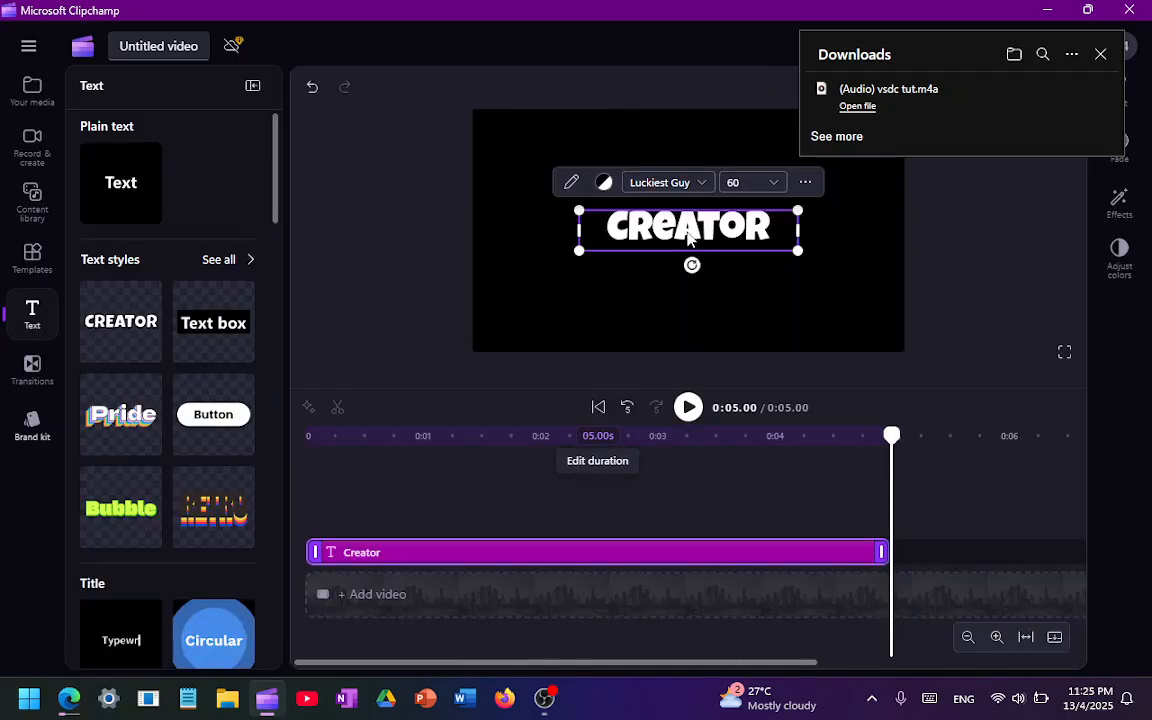
Select the word in the new text clip and change its font to the Microsoft Pri… typeface
double_click(688, 237)
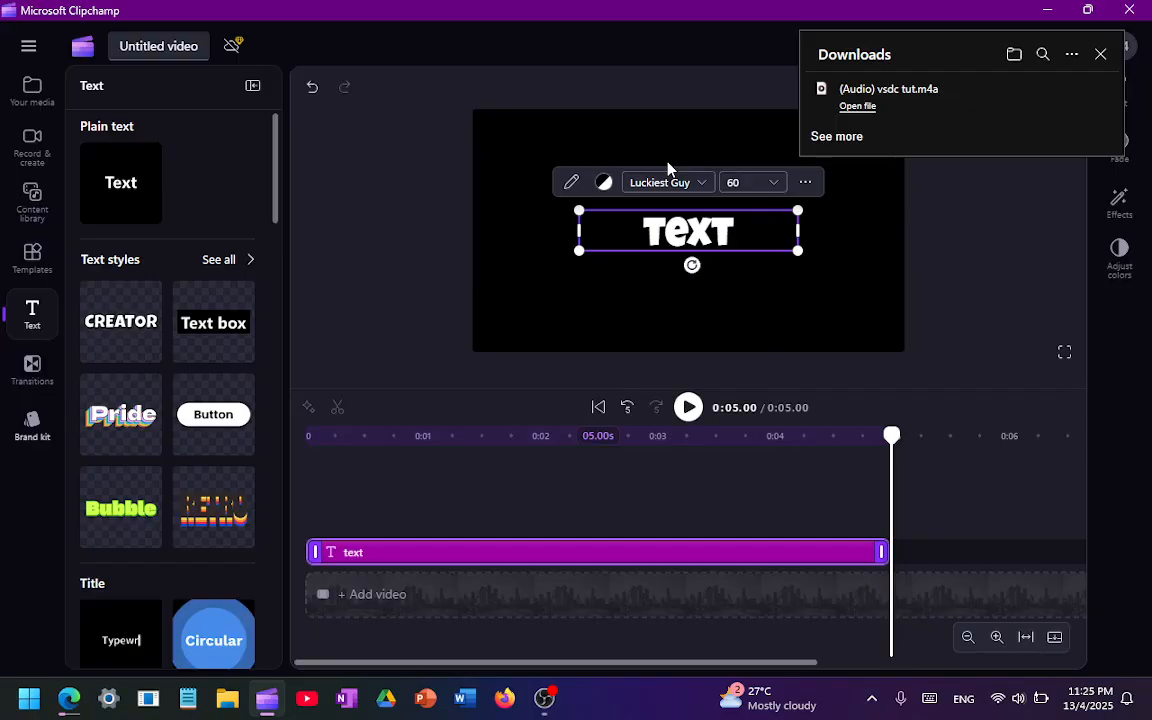
left_click(660, 182)
left_click(674, 226)
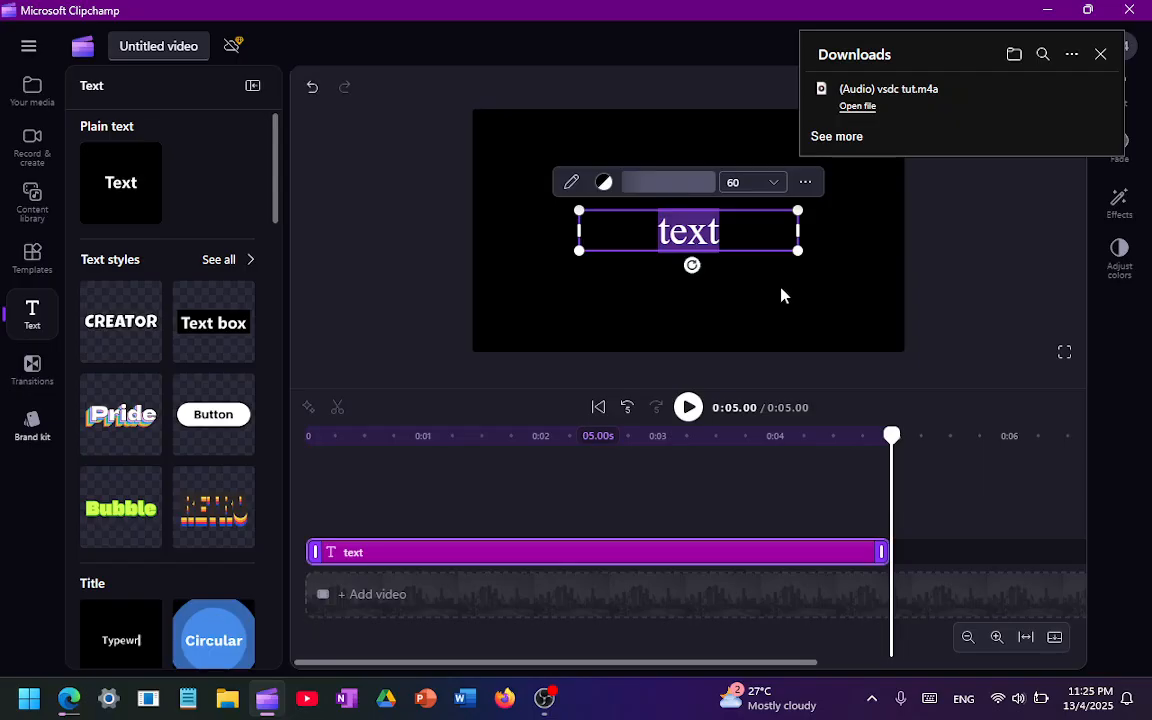
Try the Pulse effect on the text clip and play it back
left_click(1121, 200)
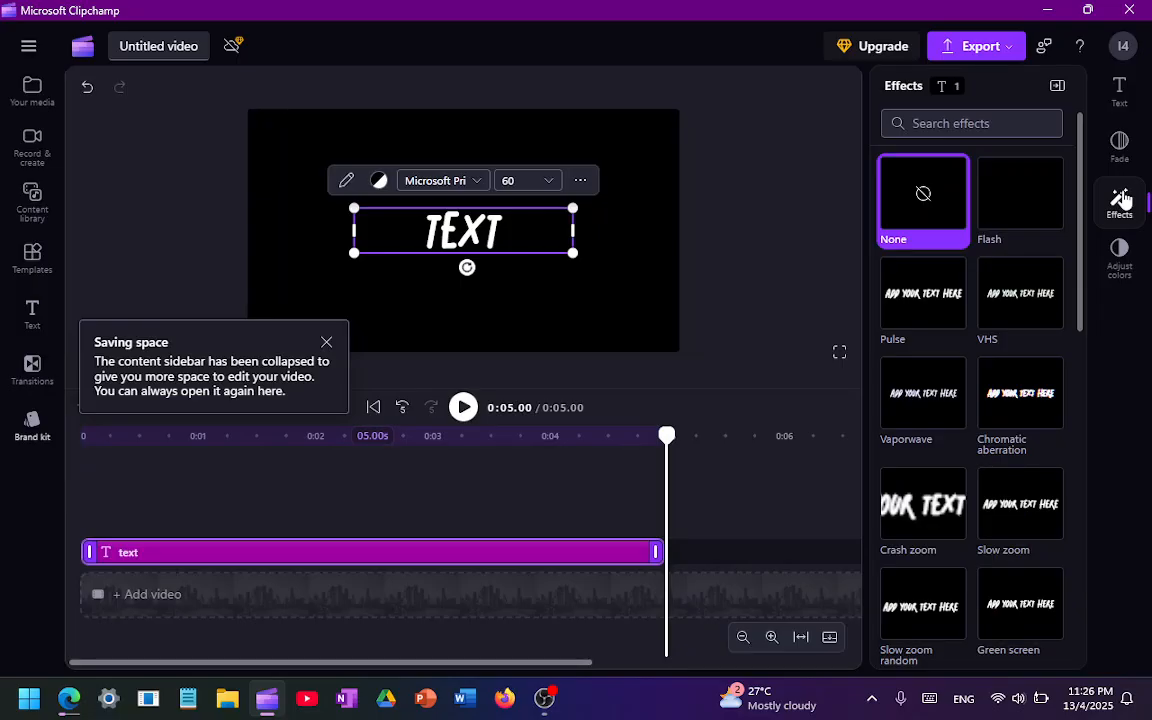
left_click(923, 293)
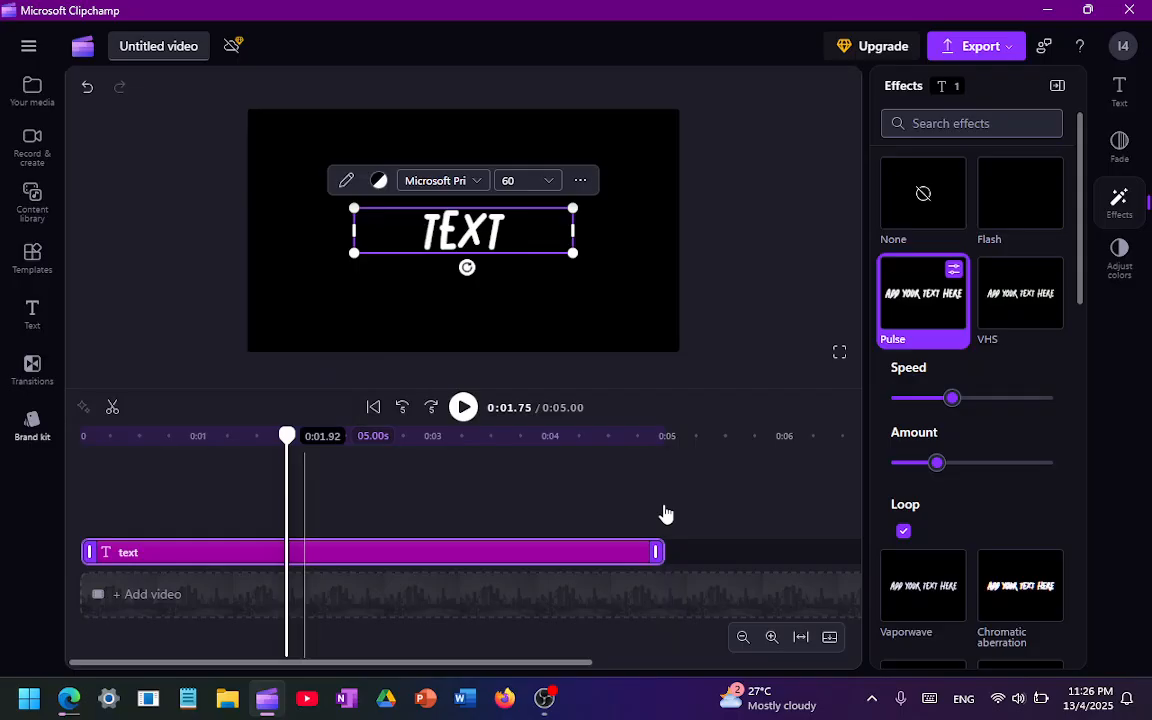
key("space")
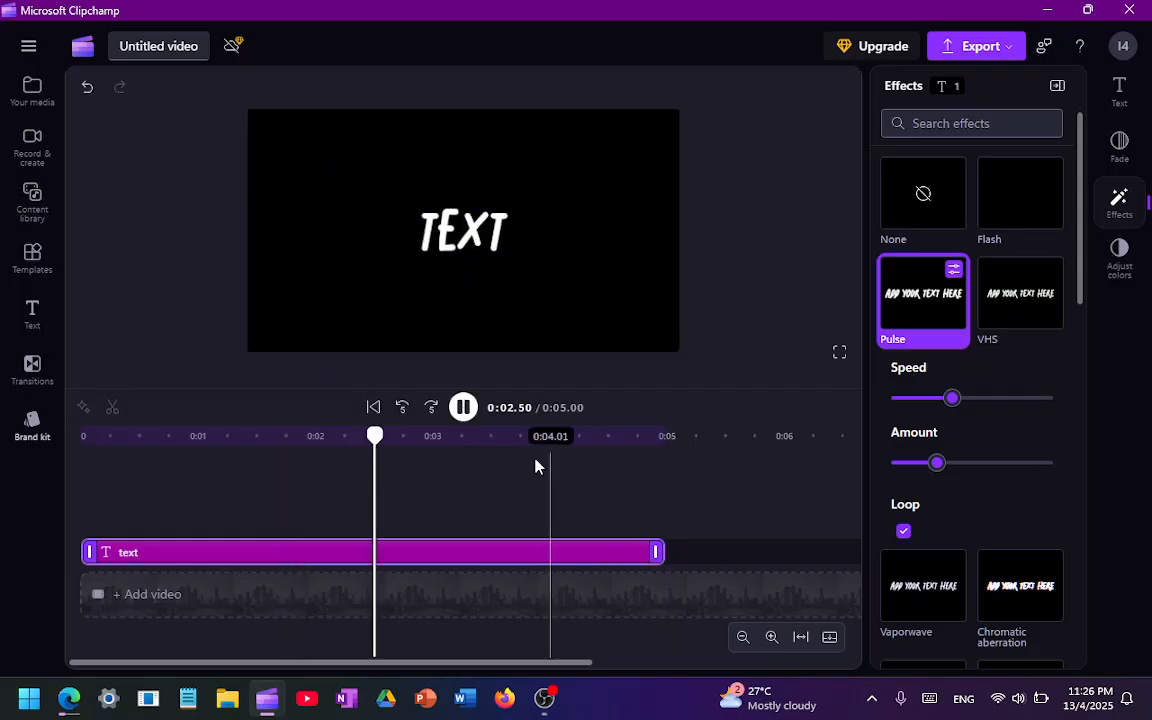
key("space")
scroll(969, 470, "down", 5)
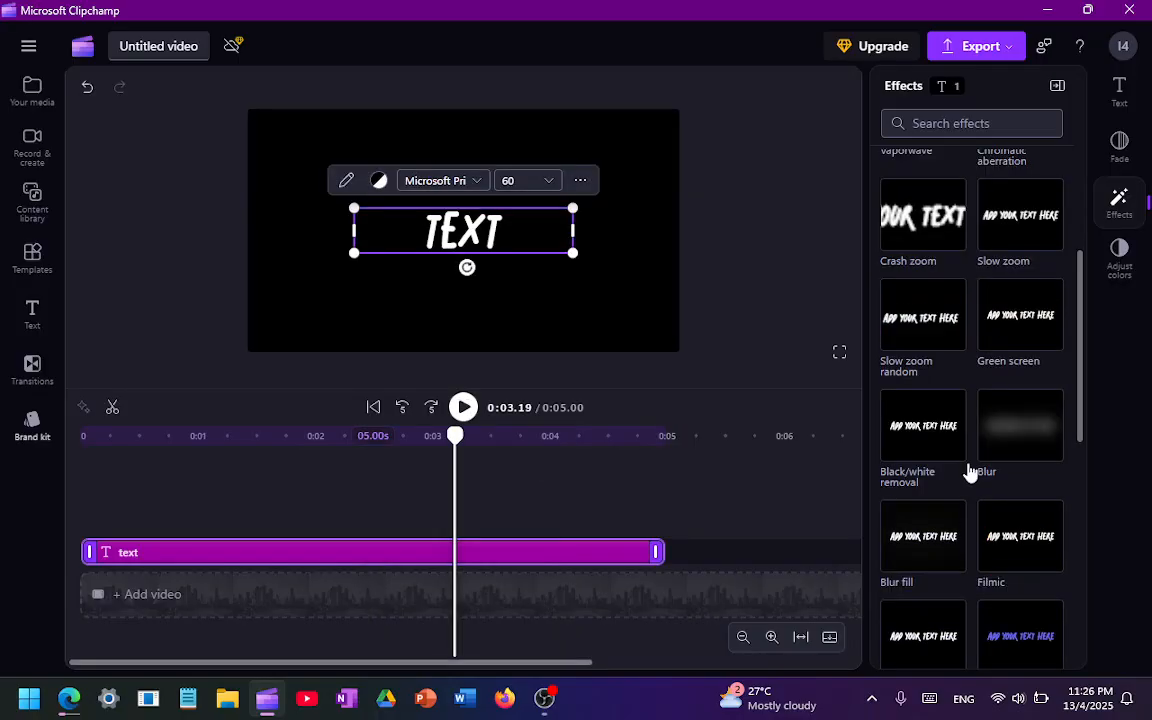
left_click(463, 407)
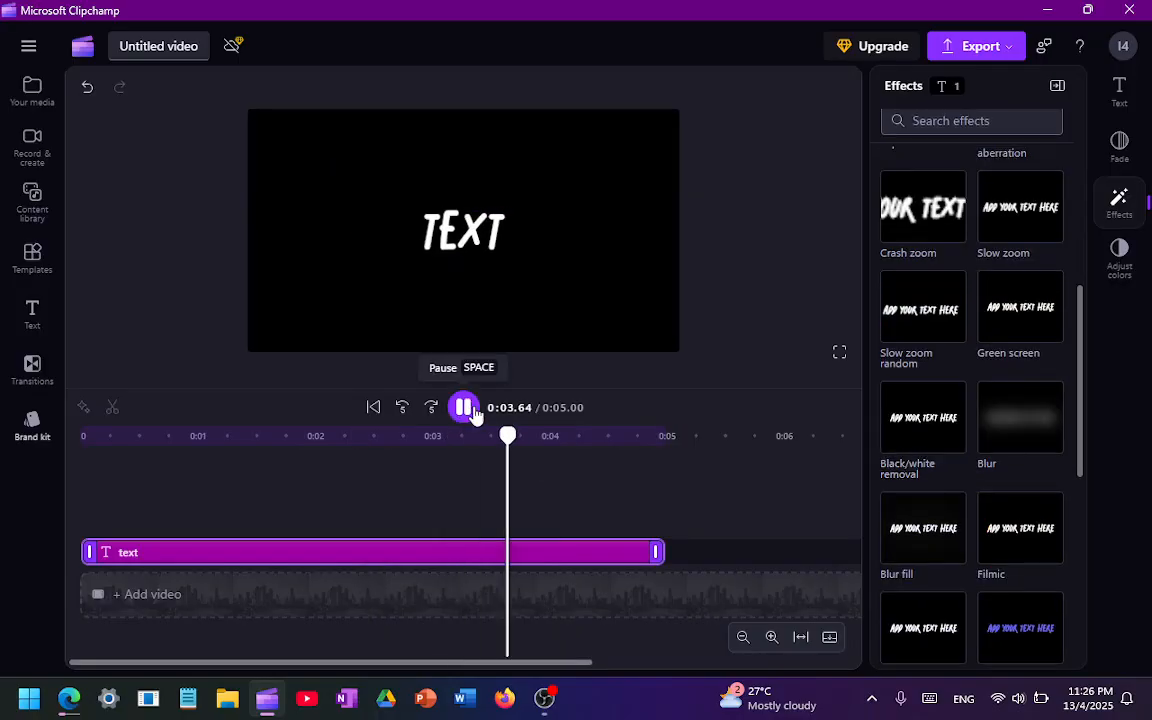
Apply the Glitch effect to the text clip and raise its glitch speed close to the maximum
scroll(969, 450, "down", 4)
left_click(909, 300)
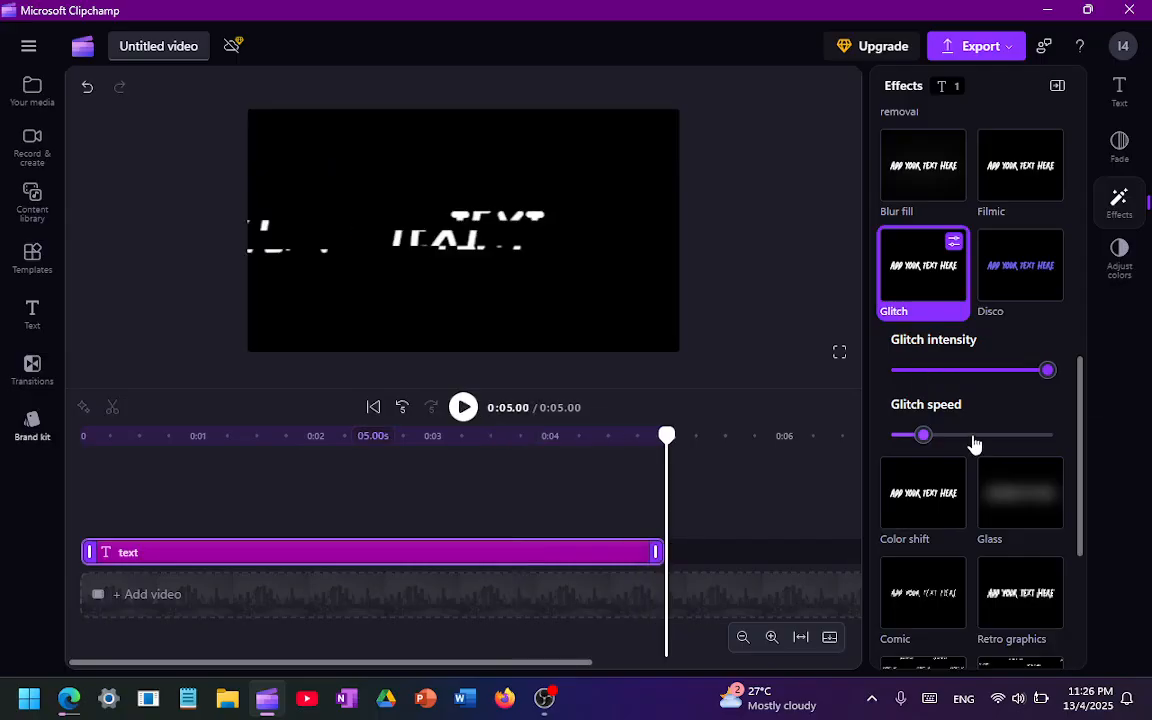
left_click_drag(975, 436, 1032, 436)
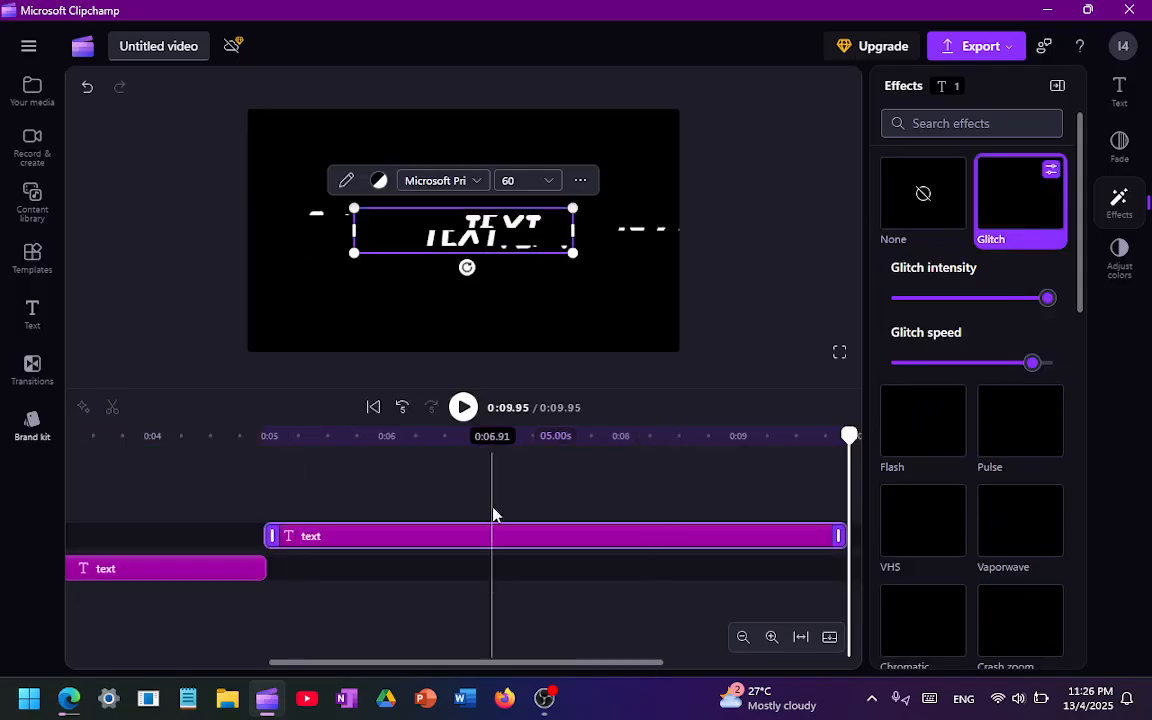
Play the start of the second text clip from just before 0:05 and look through its available effects
left_click(242, 437)
key("space")
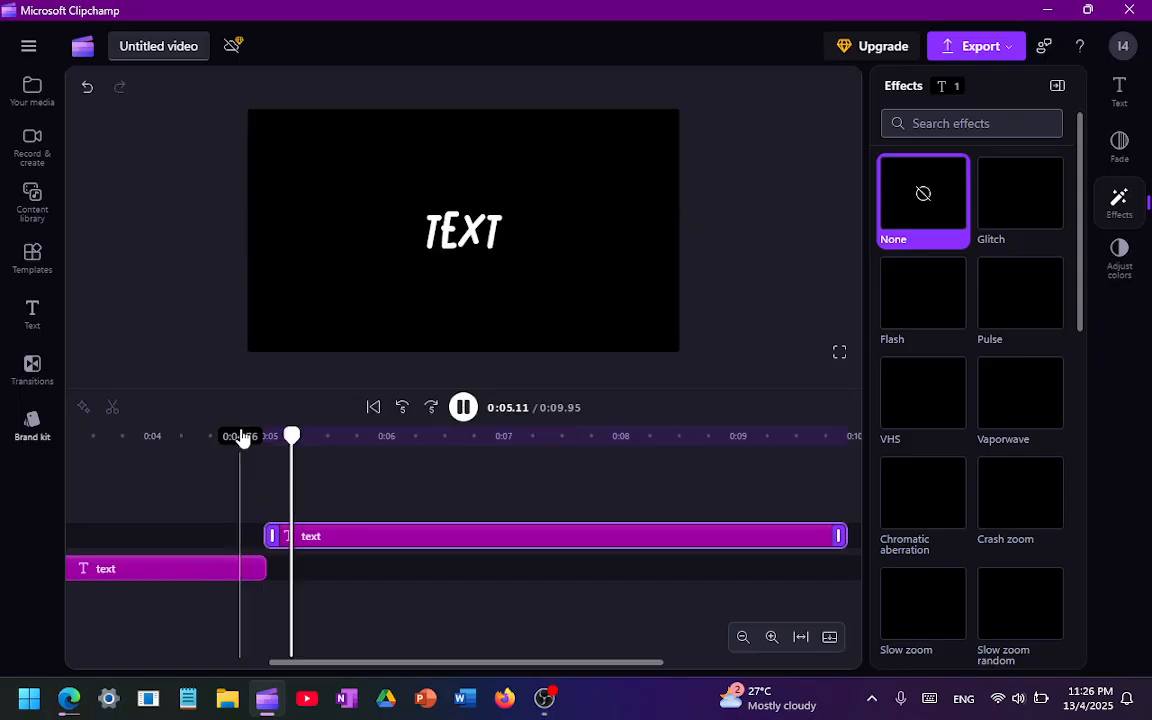
key("space")
scroll(940, 375, "down", 2)
scroll(1003, 232, "up", 1)
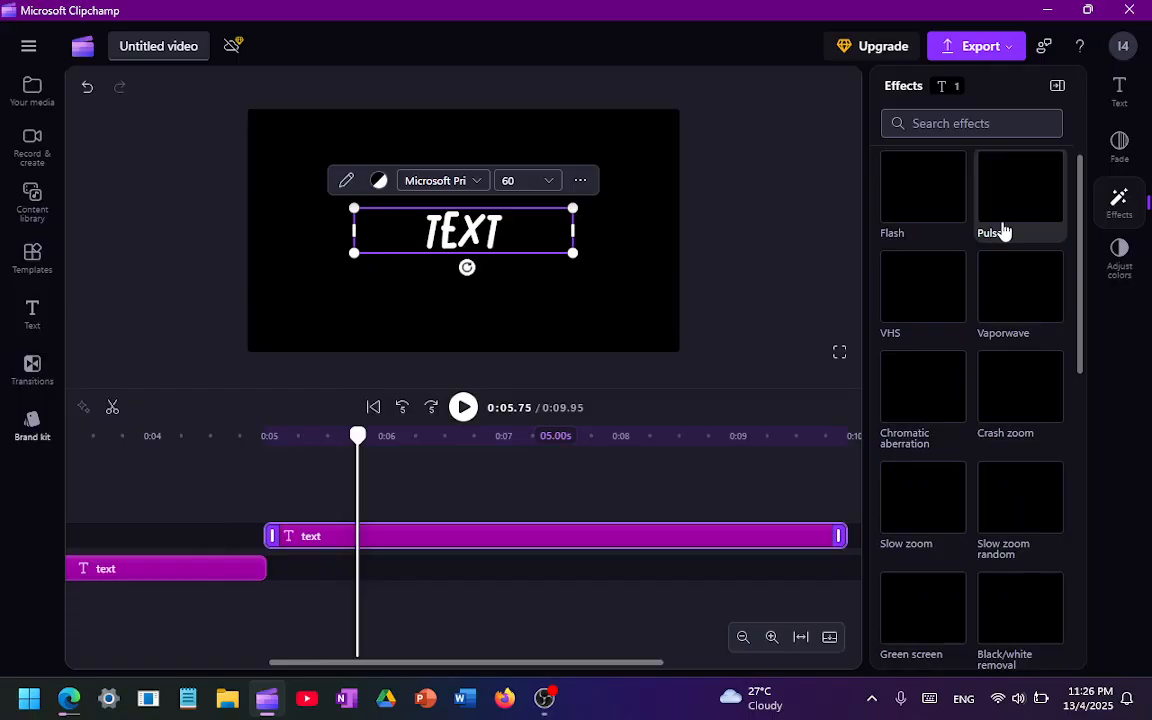
scroll(1003, 232, "down", 10)
Set the fade-out of the second text clip to 0.5 s
left_click(1130, 145)
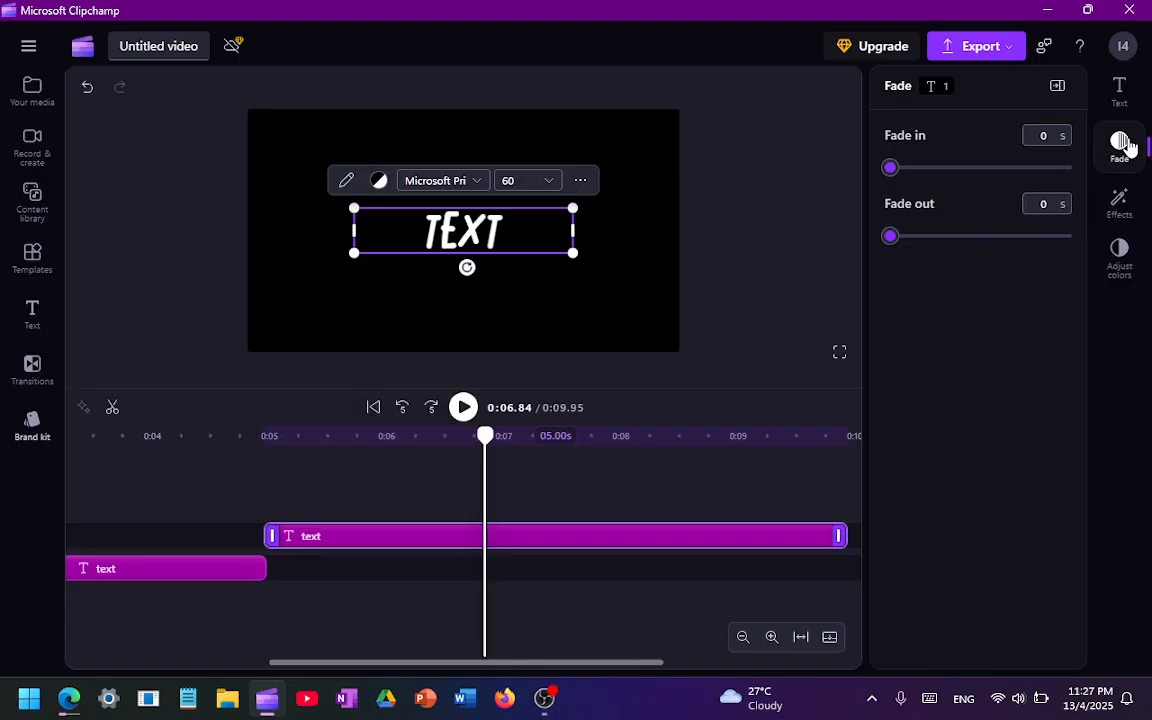
scroll(592, 497, "right", 3)
scroll(592, 497, "right", 1)
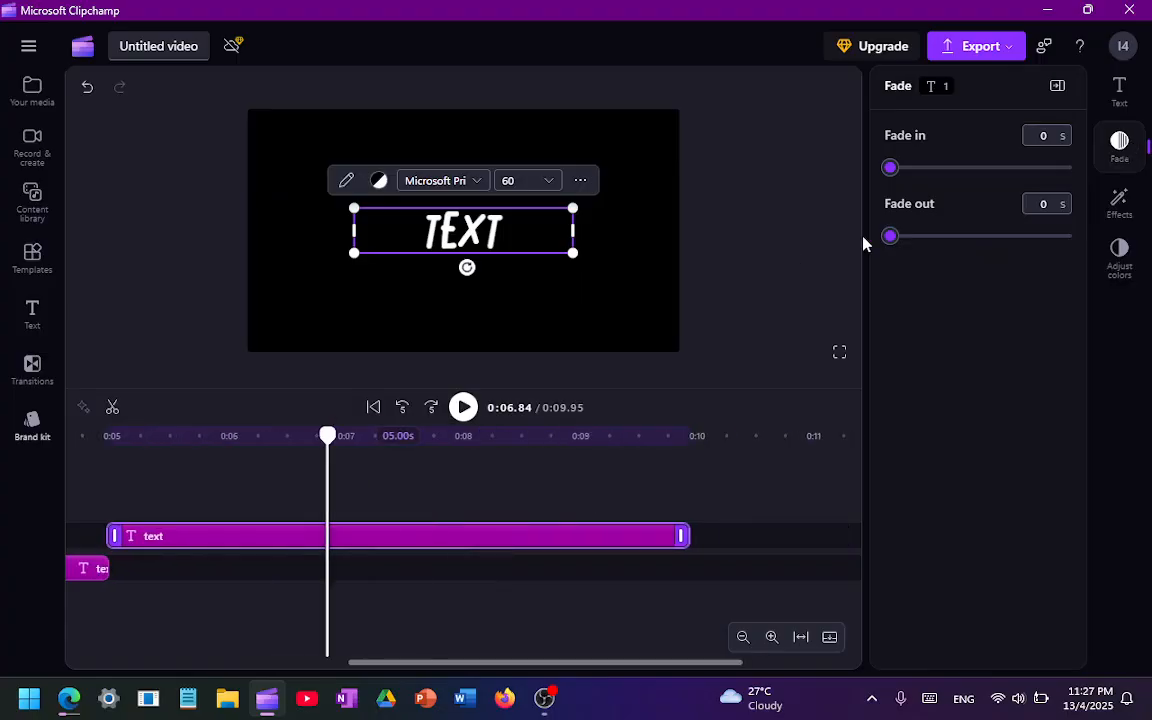
left_click_drag(889, 237, 941, 247)
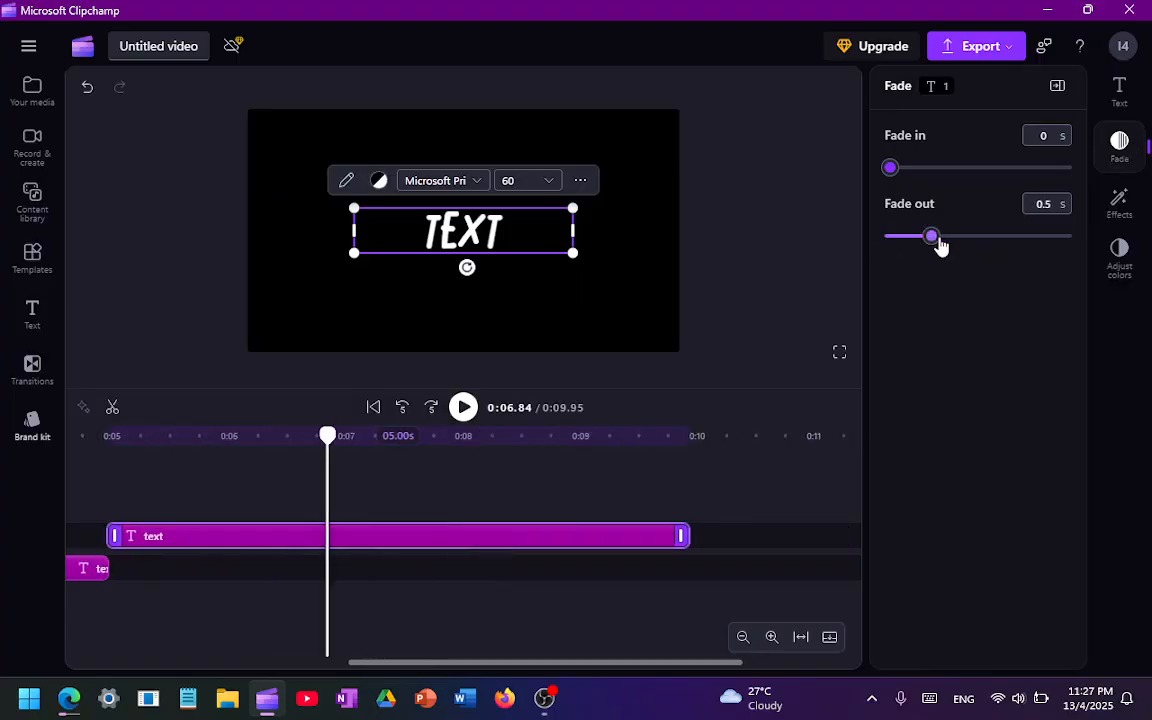
Select the first text clip and set its fade-in to 0.7 s
scroll(465, 490, "left", 4)
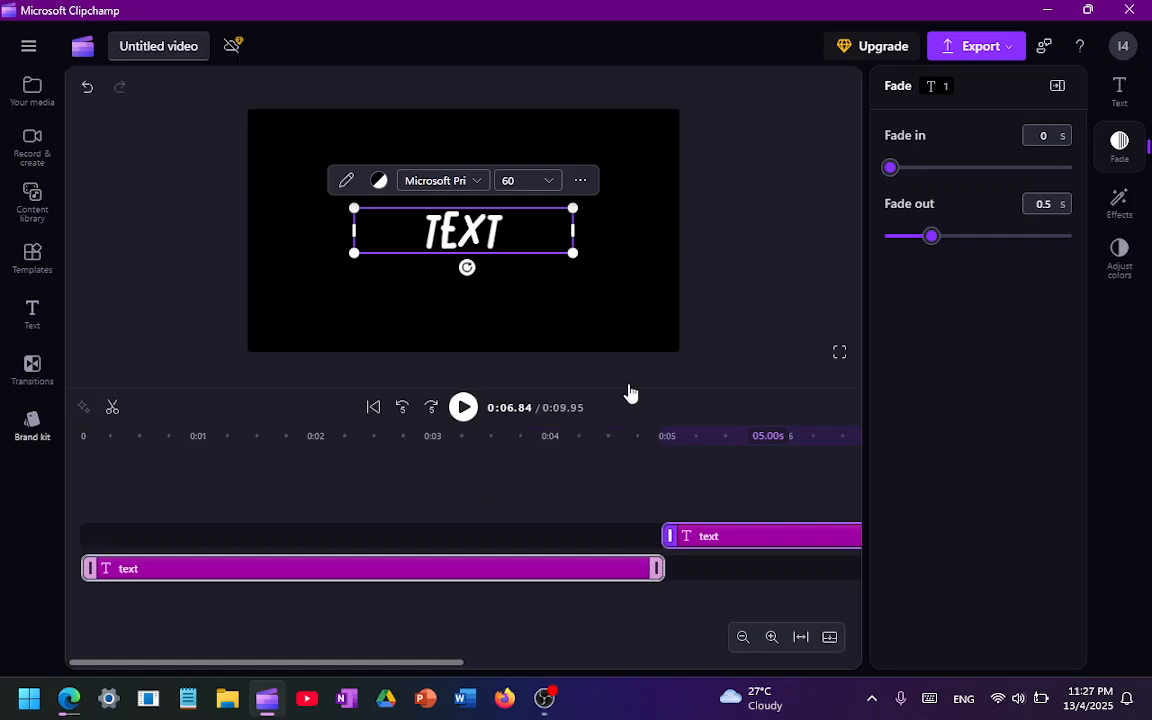
left_click_drag(893, 240, 861, 239)
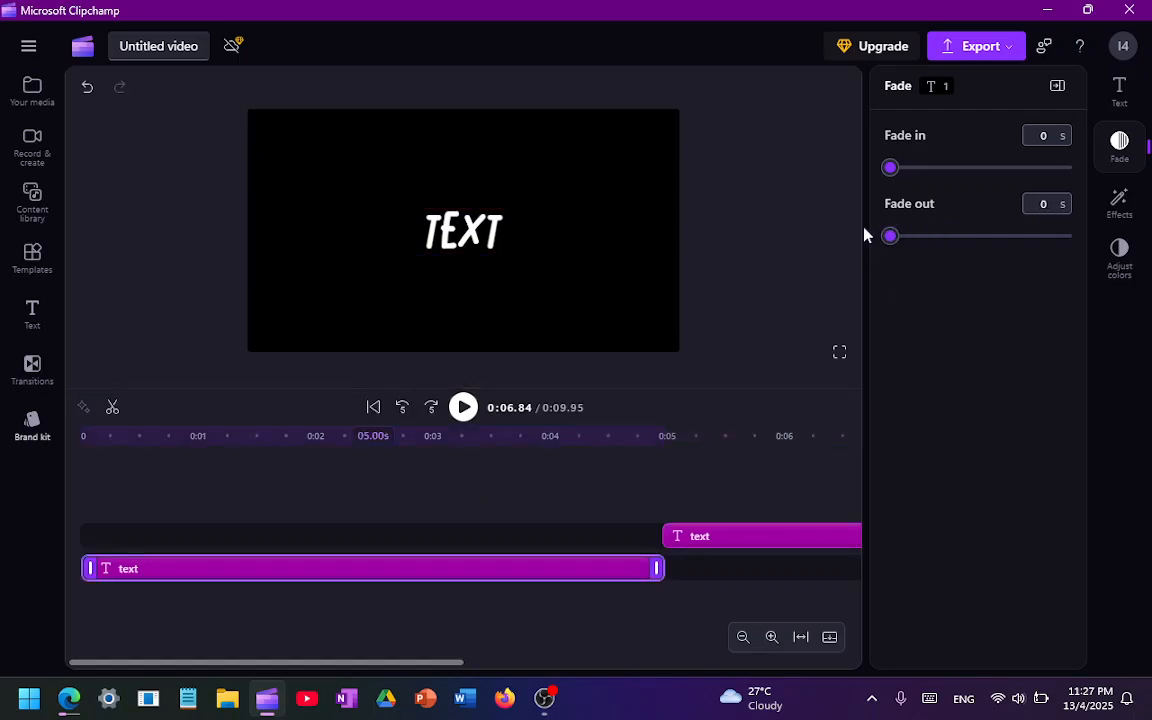
left_click_drag(892, 167, 896, 167)
left_click(955, 184)
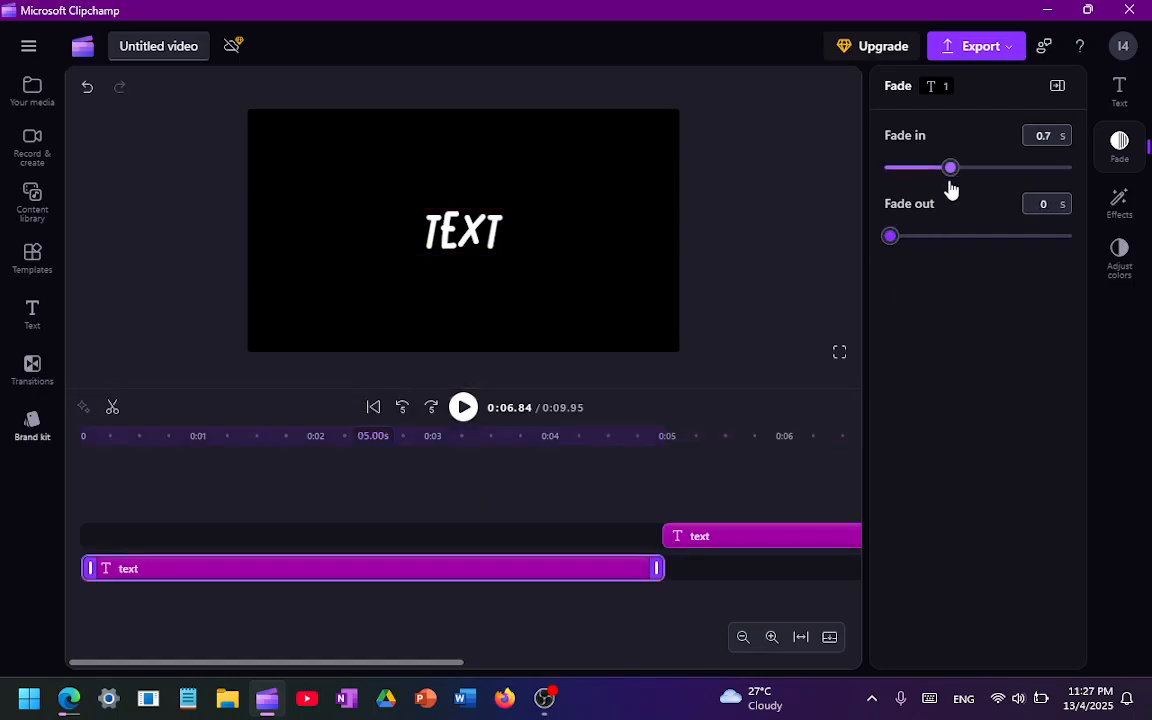
Look through the color adjustments of the first and second text clips, including saturation, and clear the selection
left_click(1119, 251)
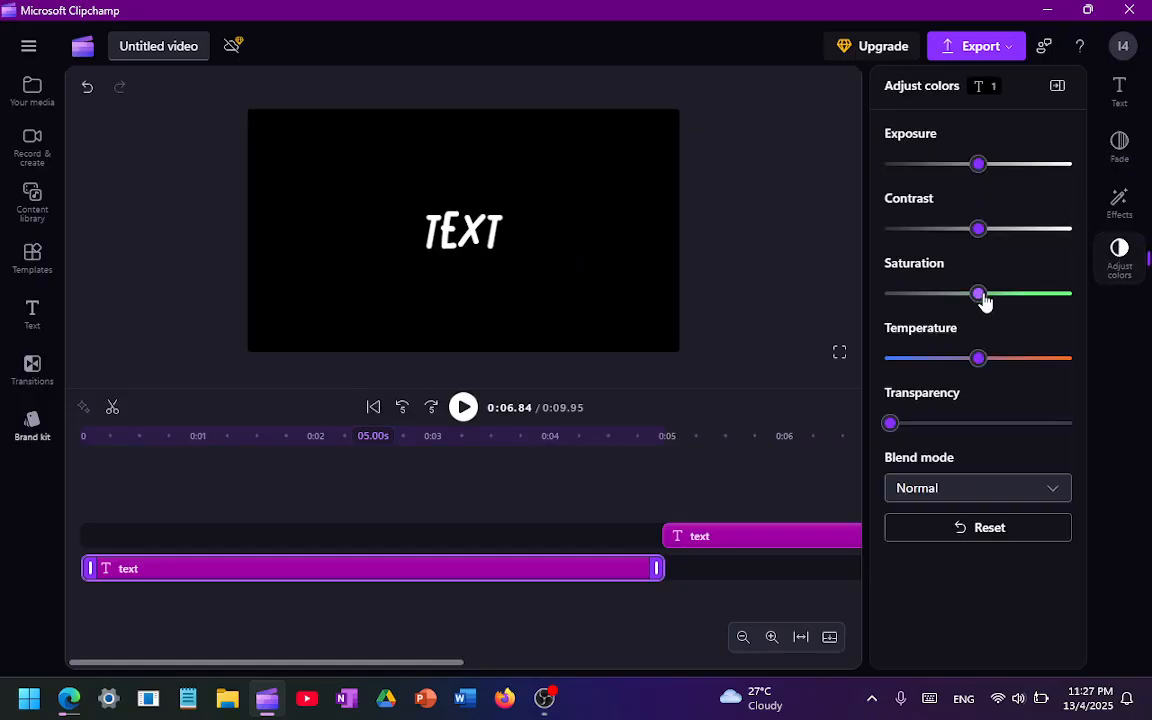
left_click_drag(980, 294, 998, 318)
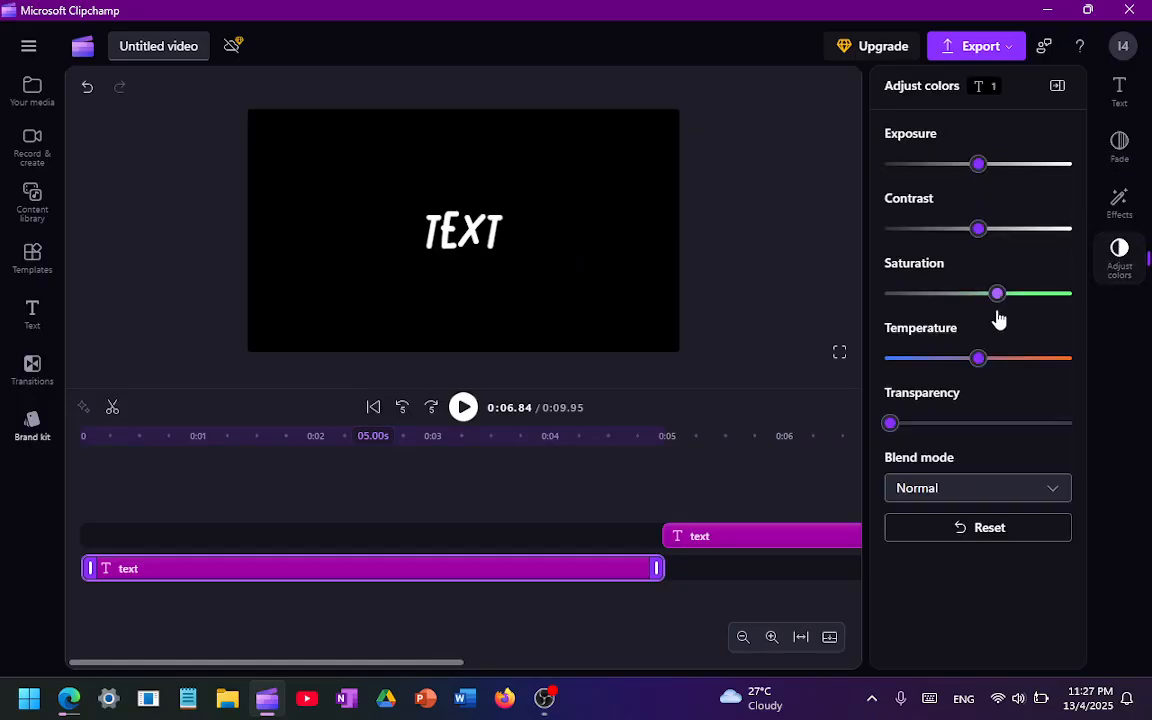
left_click(484, 235)
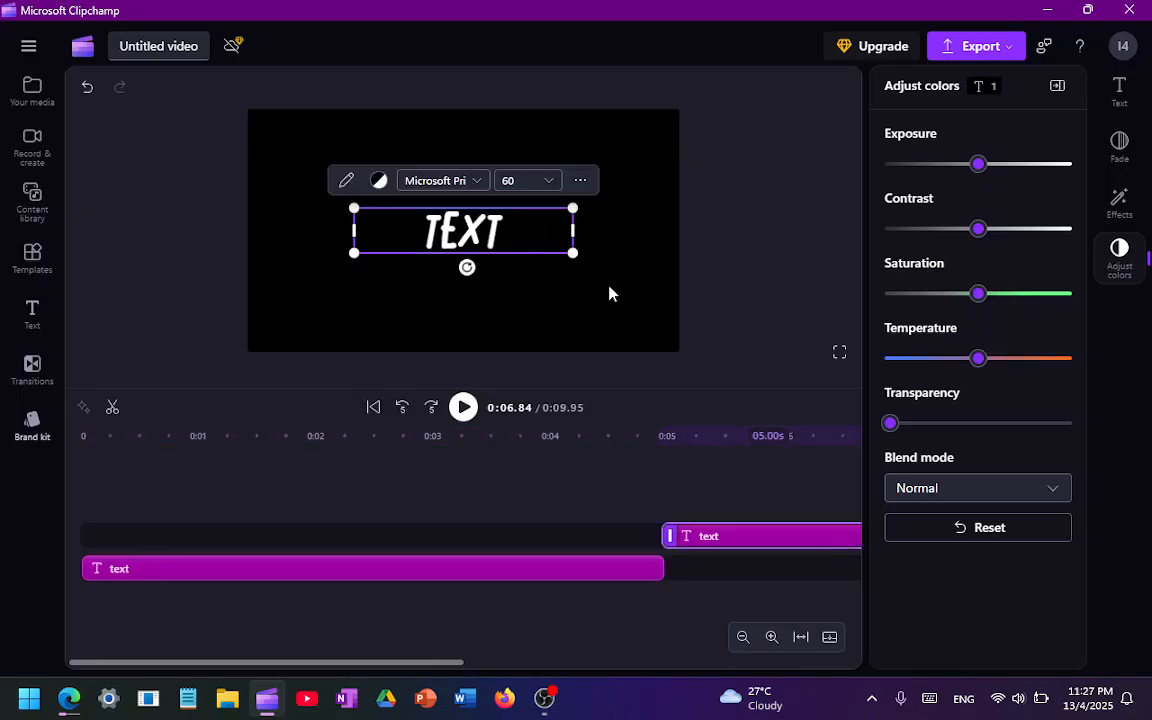
left_click(341, 308)
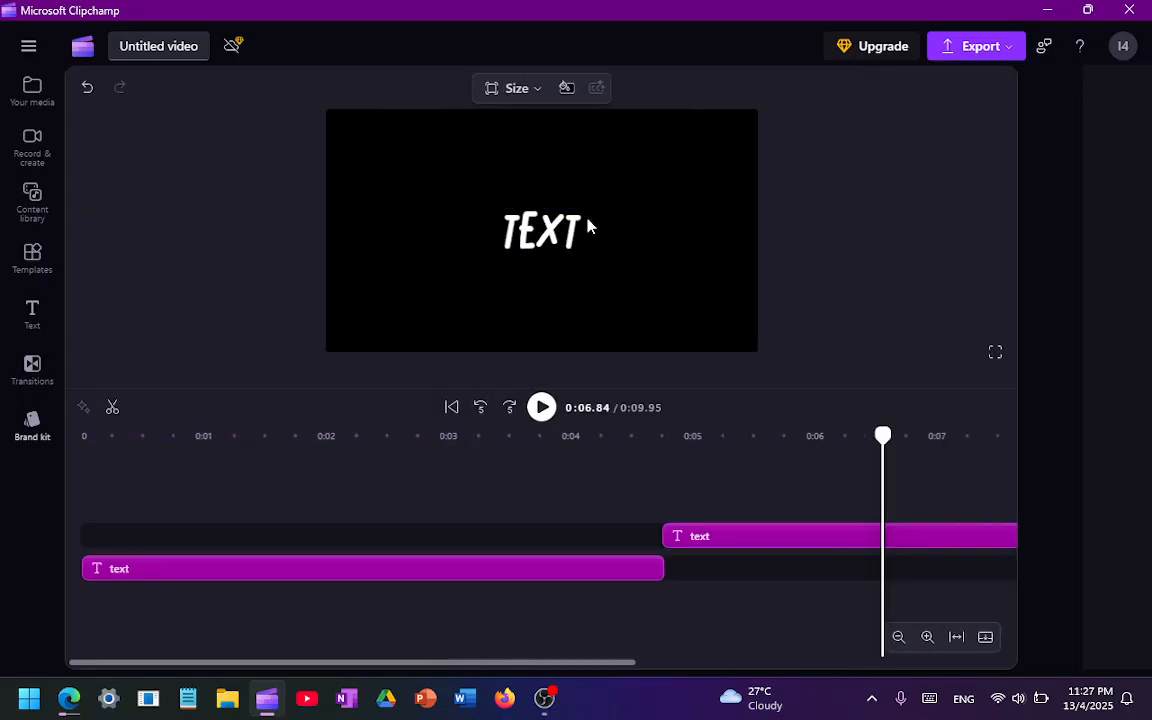
left_click(568, 236)
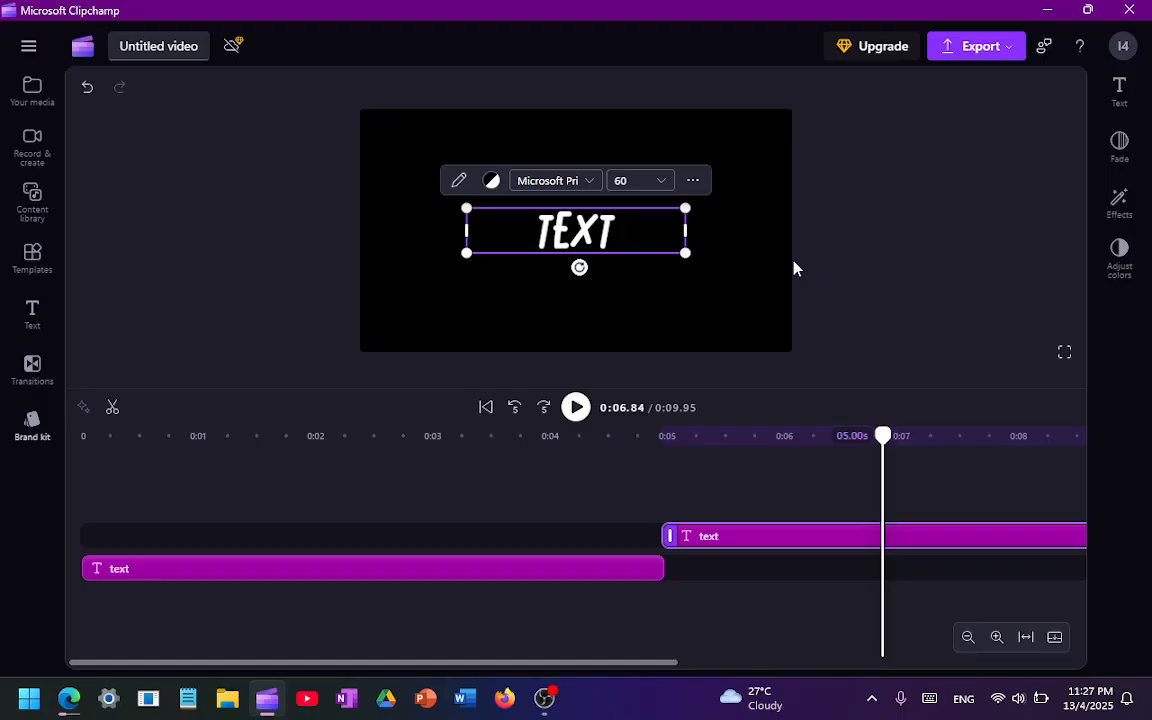
left_click(736, 287)
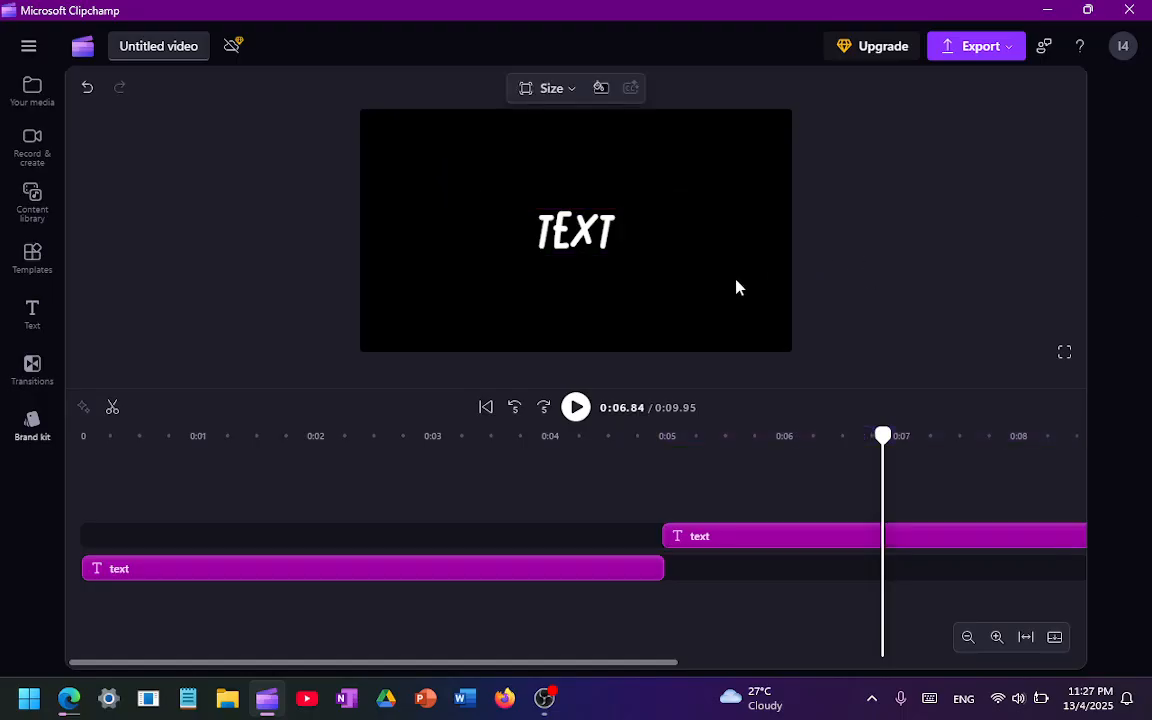
Play the video from the start of the timeline to preview the first text clip
left_click(431, 436)
left_click(86, 492)
key("space")
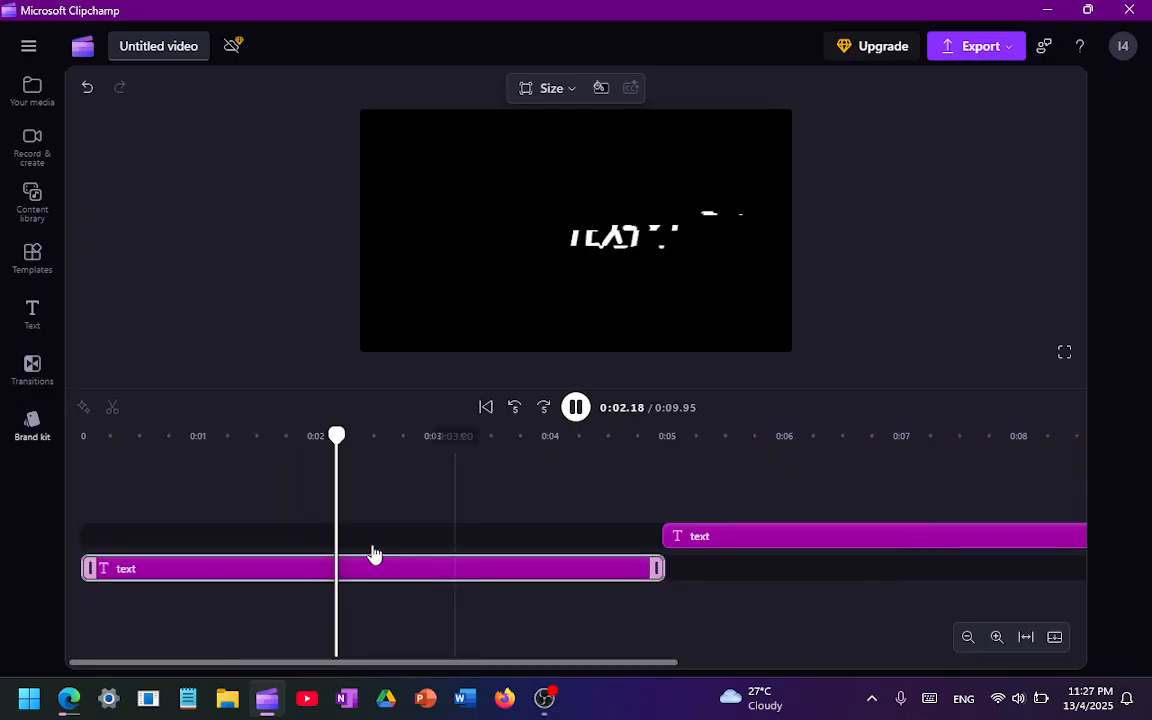
View the available aspect ratios without changing the size, and go back to 0:04.84 to replay the change between the text clips
left_click(549, 95)
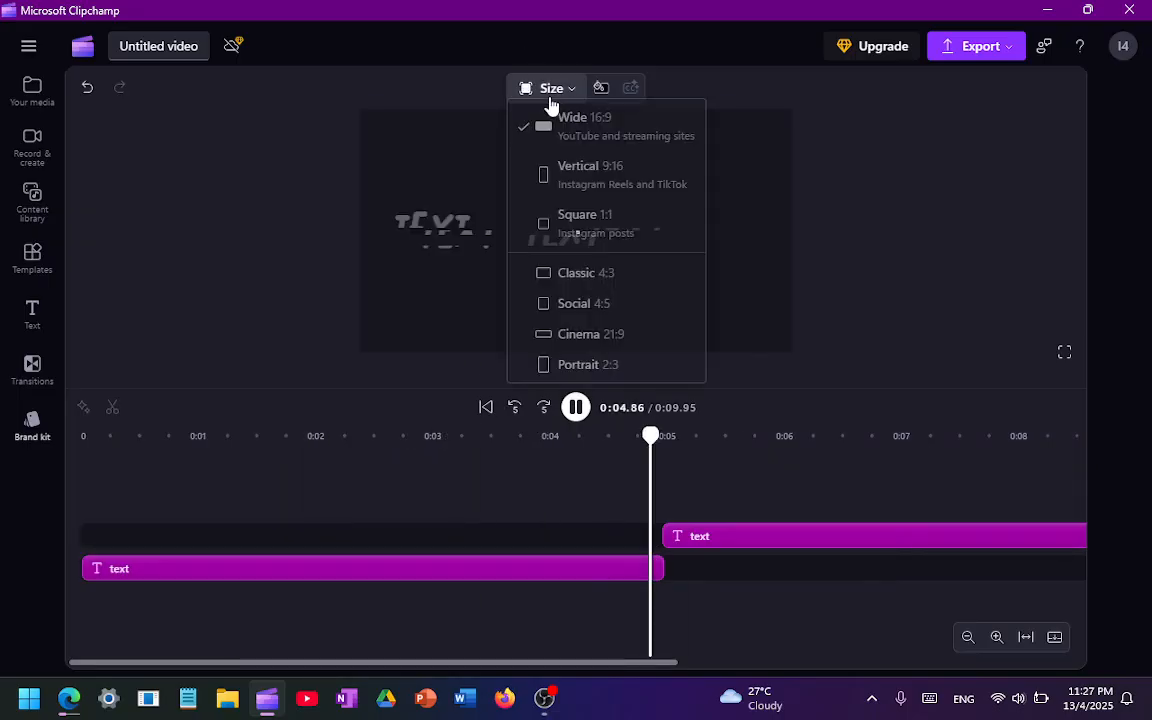
left_click(560, 96)
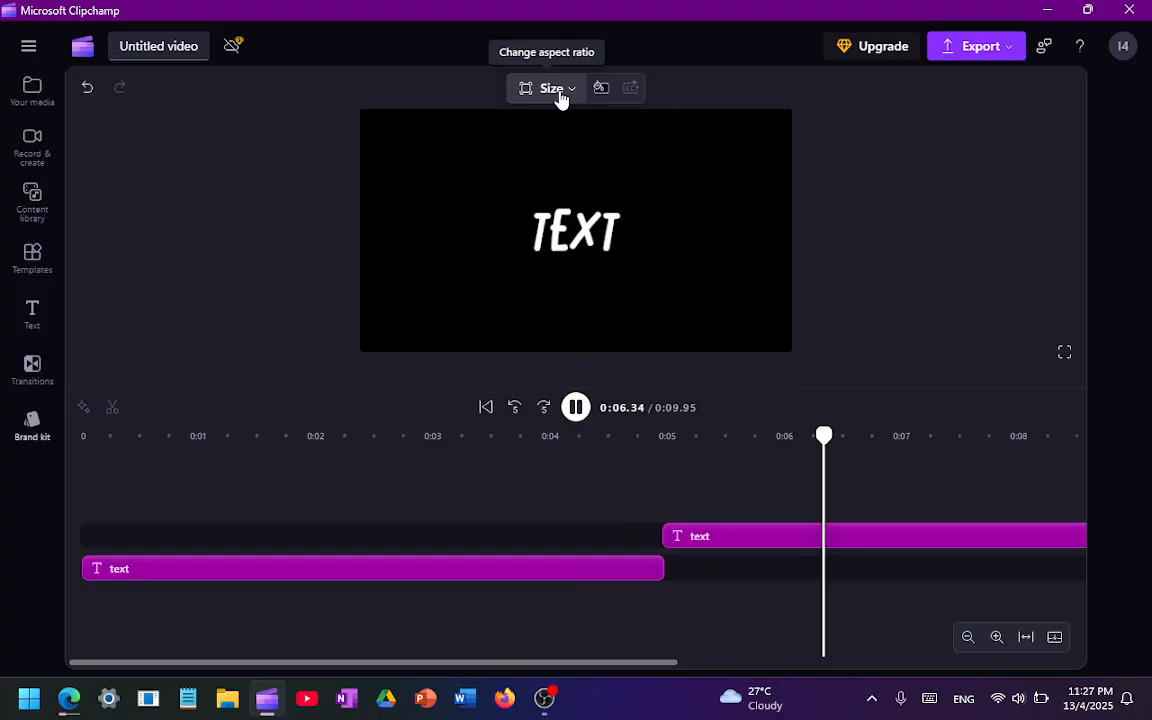
left_click(648, 437)
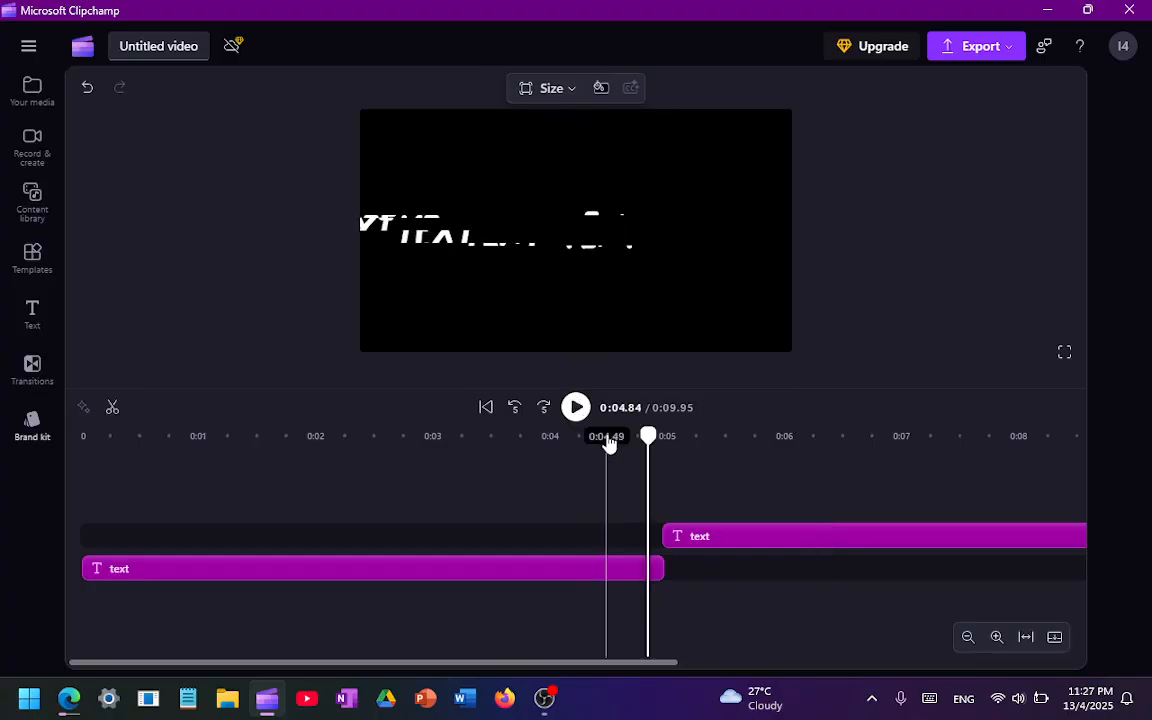
Export the video as a GIF and switch to OBS Studio
left_click(1000, 46)
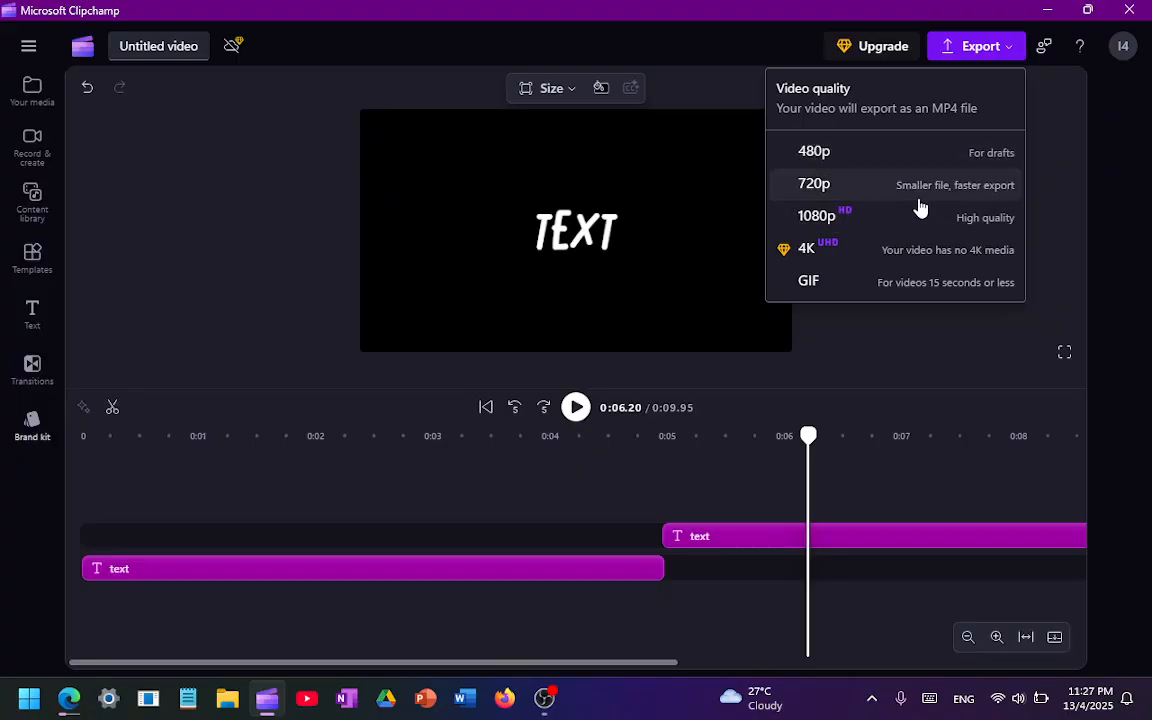
left_click(886, 182)
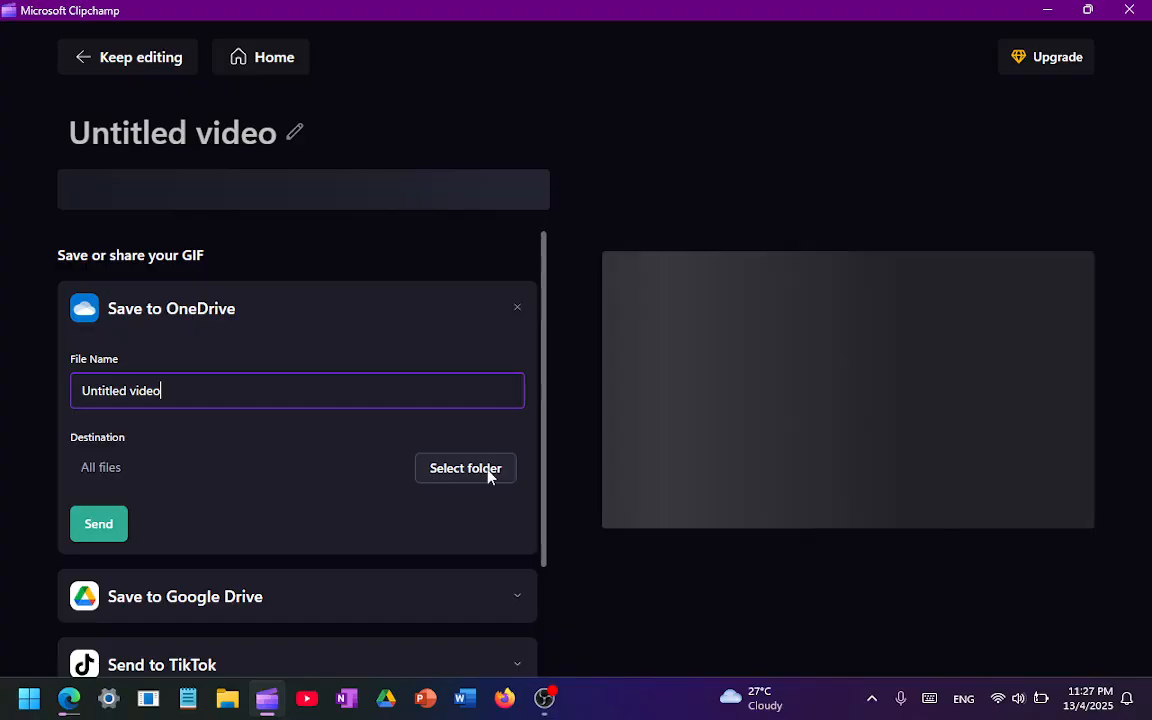
left_click(544, 699)
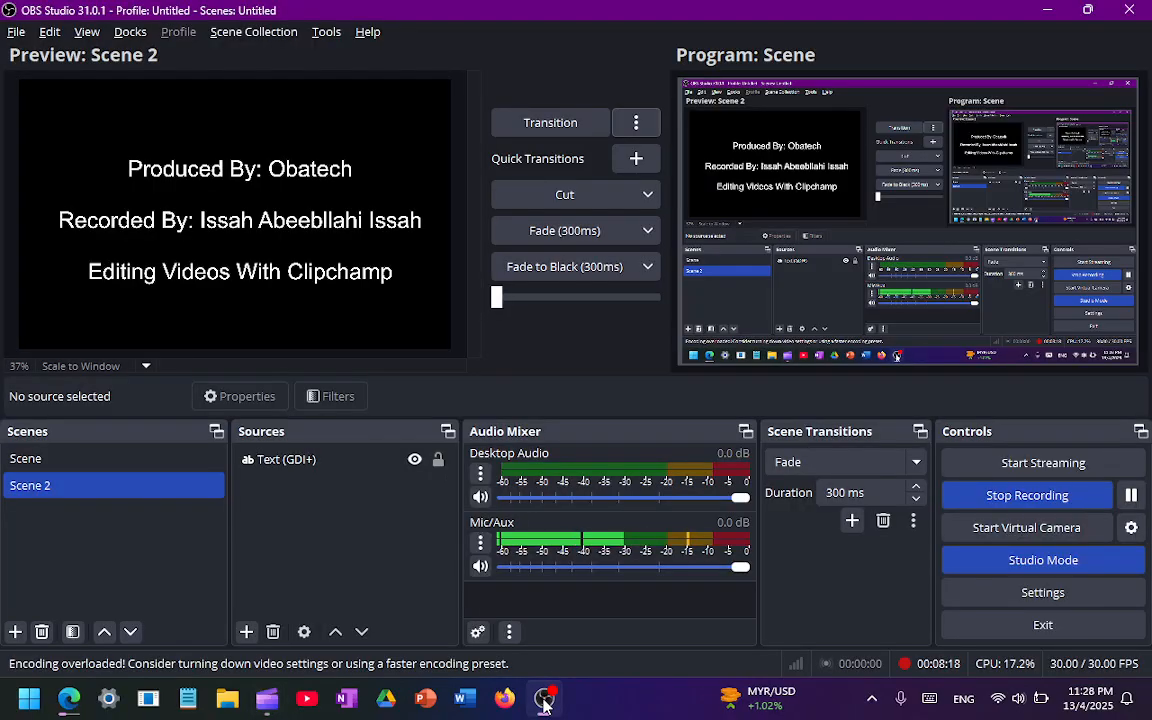